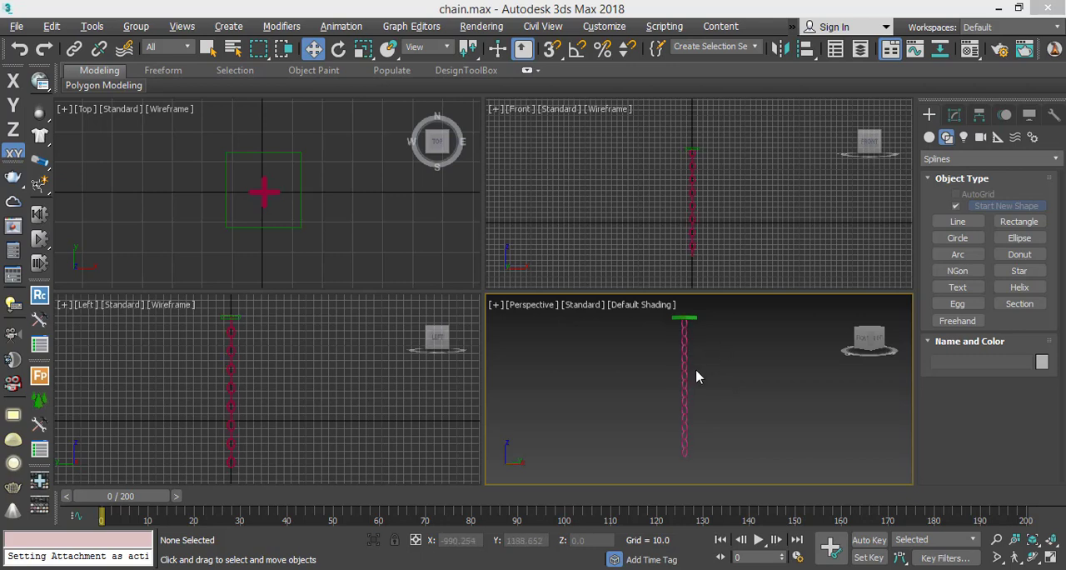
Examine the existing chain and its square holder, selecting each in turn and inspecting the upper links in the Front view.
{"action": "left_click", "coordinate": [686, 382]}
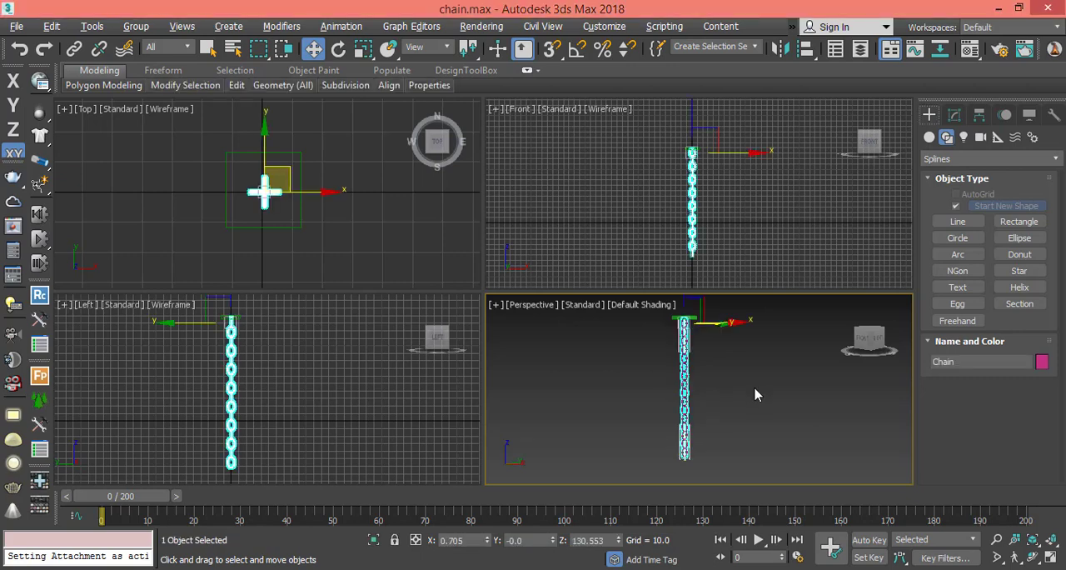
{"action": "left_click", "coordinate": [755, 395]}
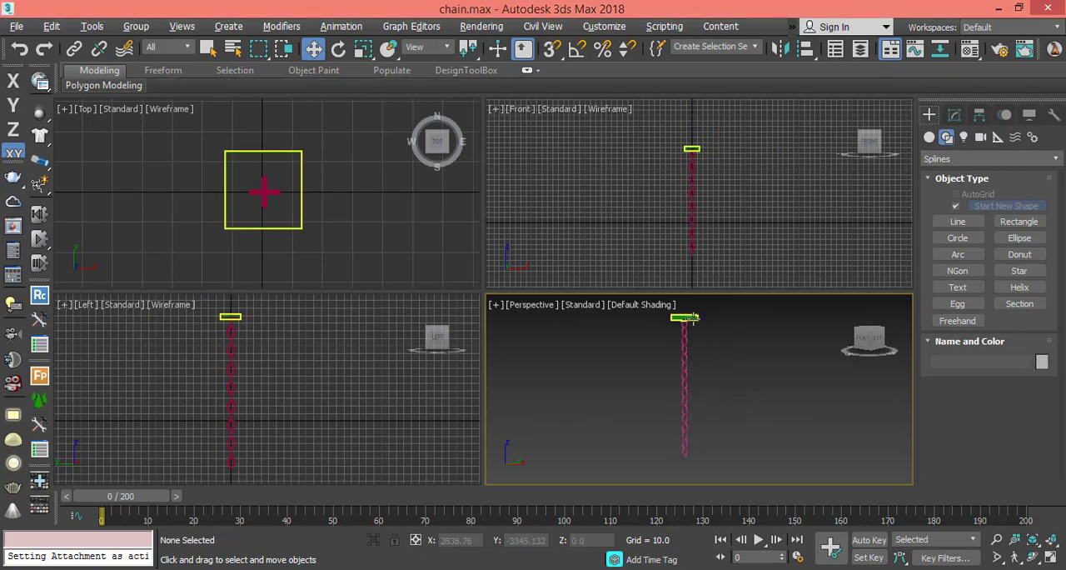
{"action": "left_click", "coordinate": [692, 317]}
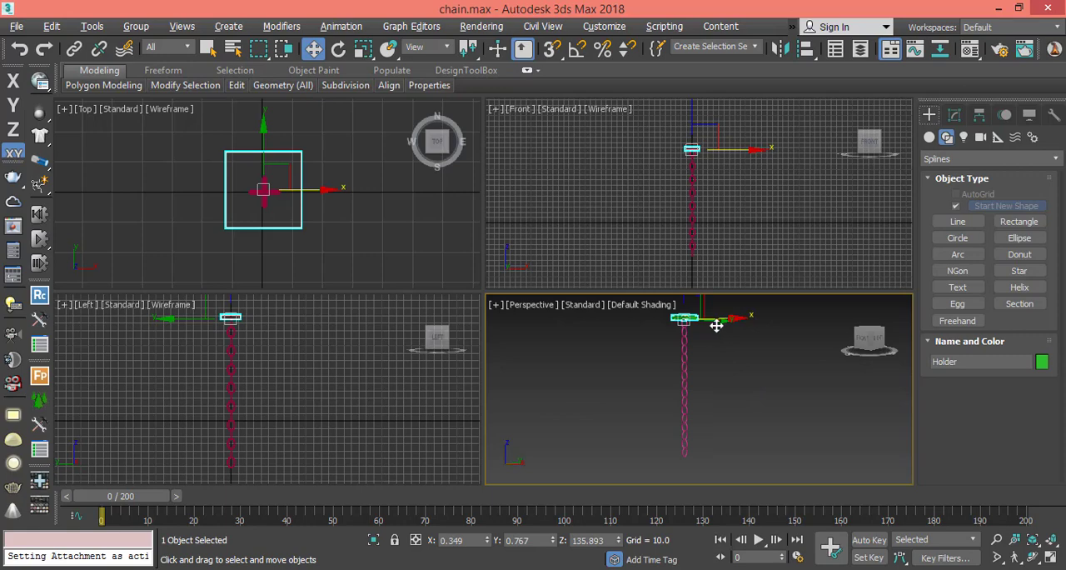
{"action": "key", "text": "alt+w"}
{"action": "key", "text": "alt+w"}
{"action": "key", "text": "alt+w"}
{"action": "scroll", "coordinate": [633, 250], "scroll_direction": "up", "scroll_amount": 5}
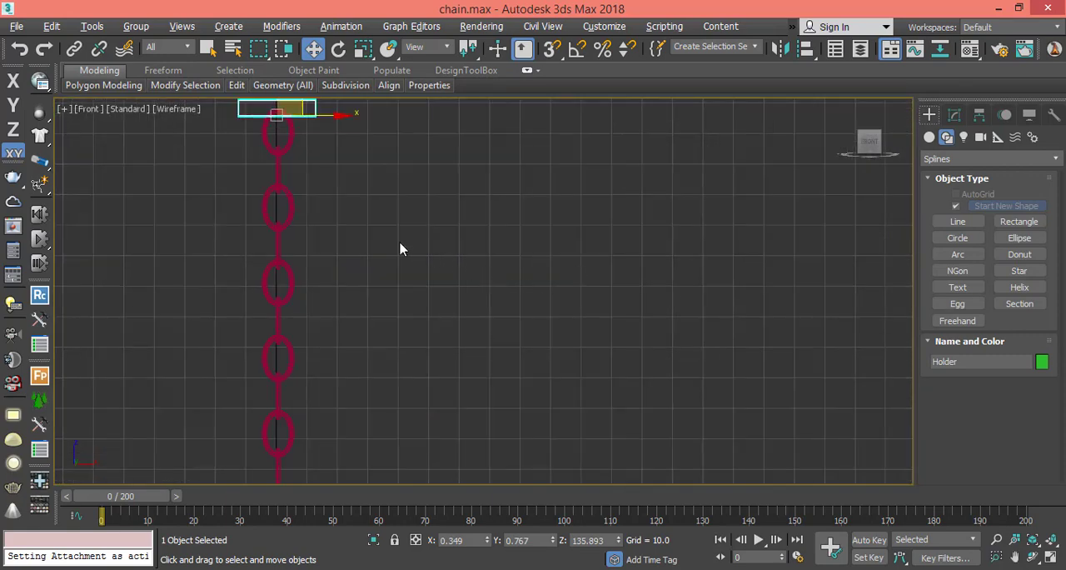
{"action": "middle_click_drag", "start_coordinate": [370, 239], "coordinate": [432, 290]}
{"action": "left_click_drag", "start_coordinate": [293, 293], "coordinate": [364, 326]}
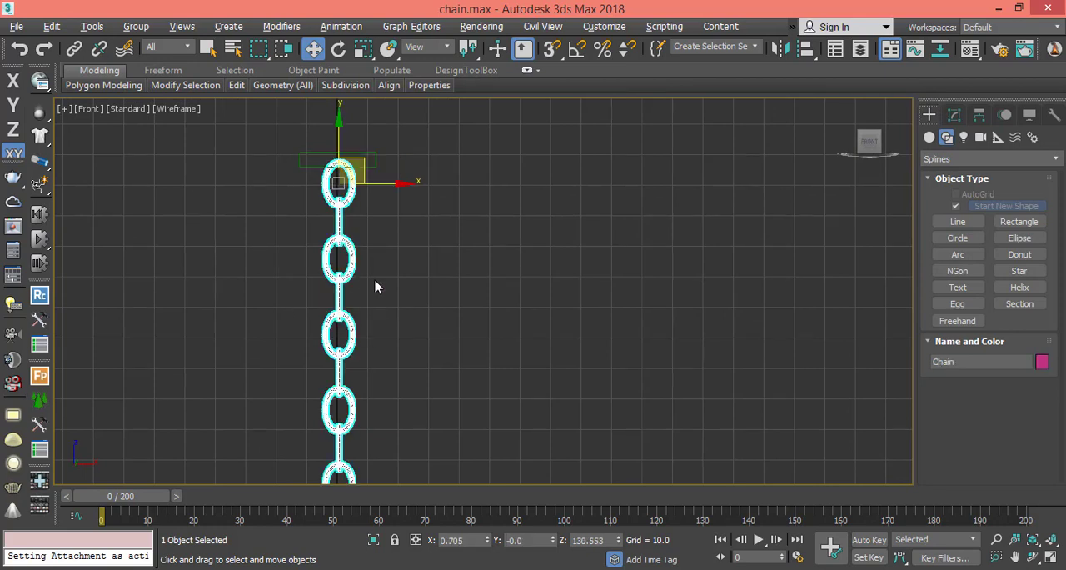
{"action": "left_click", "coordinate": [376, 157]}
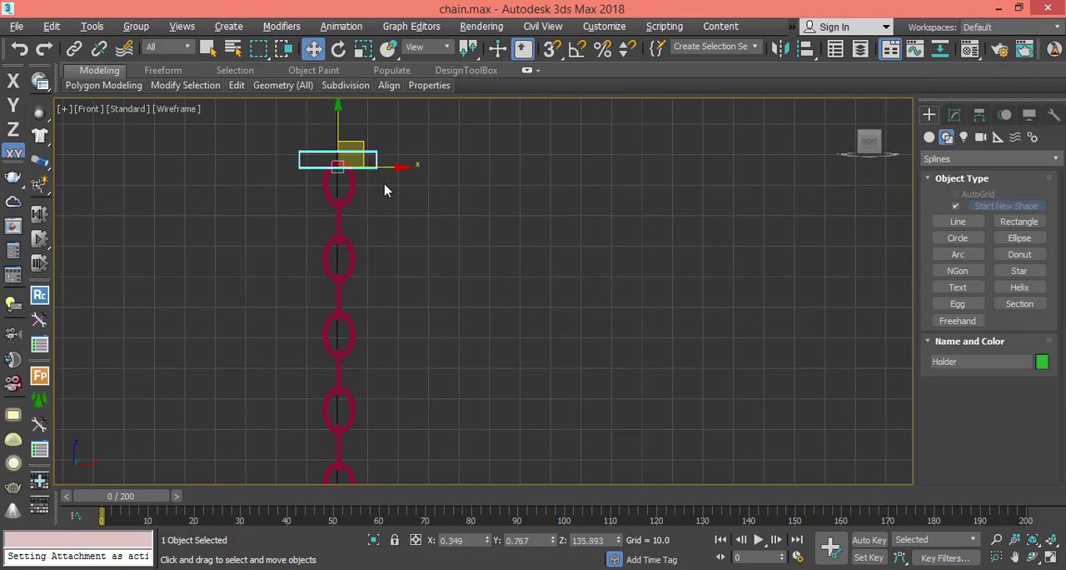
{"action": "middle_click_drag", "start_coordinate": [384, 189], "coordinate": [394, 227]}
{"action": "scroll", "coordinate": [356, 207], "scroll_direction": "up", "scroll_amount": 3}
{"action": "scroll", "coordinate": [436, 242], "scroll_direction": "down", "scroll_amount": 1}
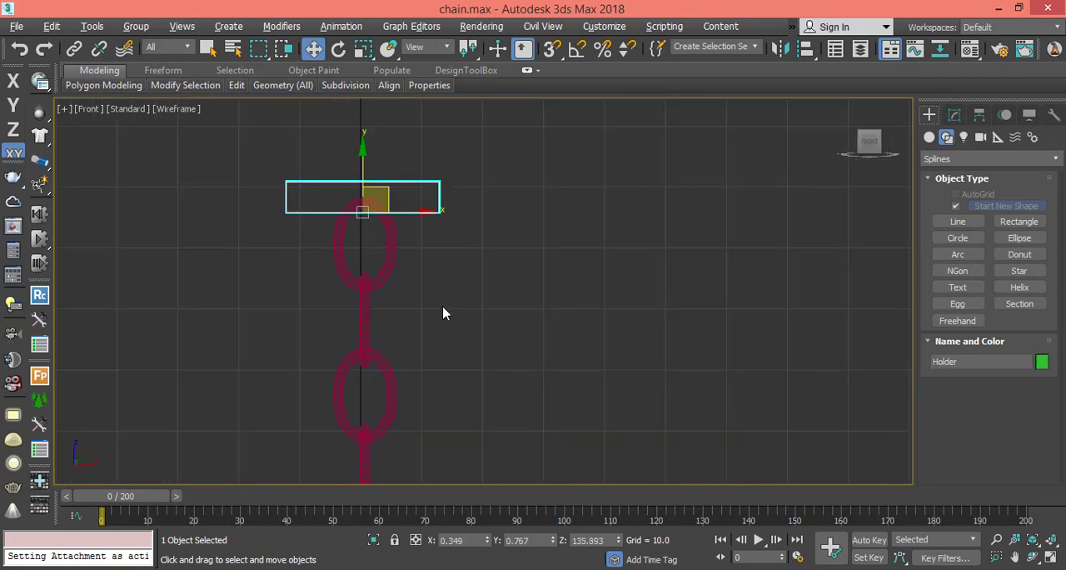
{"action": "middle_click_drag", "start_coordinate": [418, 270], "coordinate": [334, 192]}
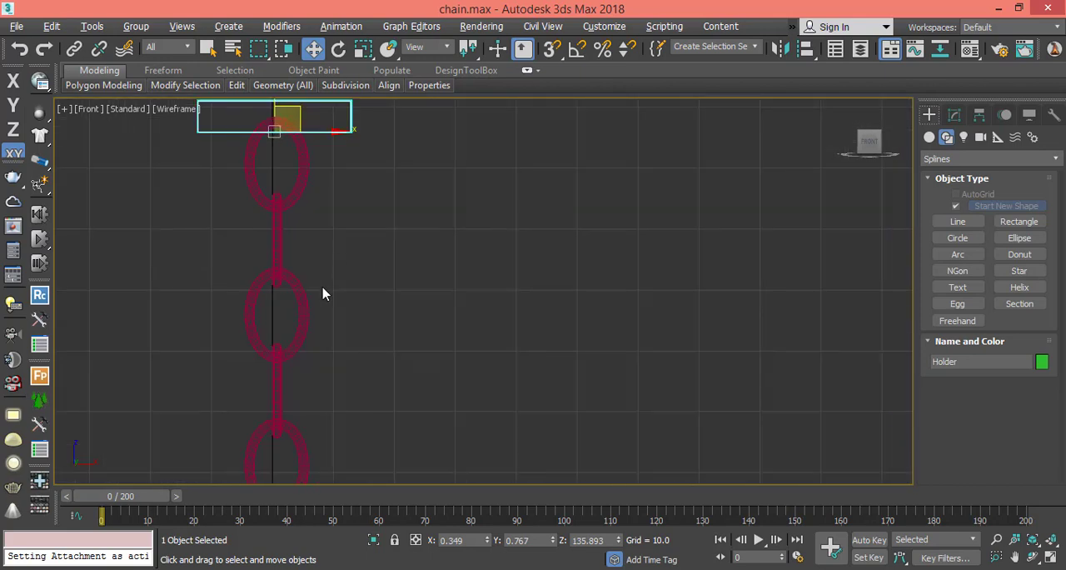
{"action": "left_click", "coordinate": [422, 289]}
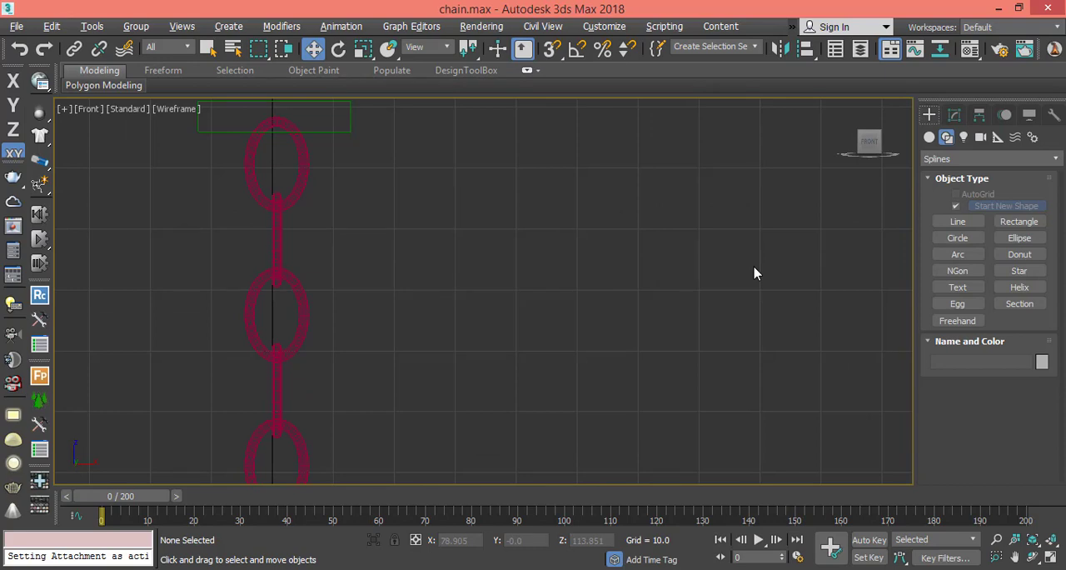
Draw a vertical ellipse about 40.7 long and 25.1 wide beside the chain in the Front view and check its parameters.
{"action": "left_click", "coordinate": [1019, 239]}
{"action": "left_click_drag", "start_coordinate": [512, 189], "coordinate": [668, 441]}
{"action": "right_click", "coordinate": [630, 366]}
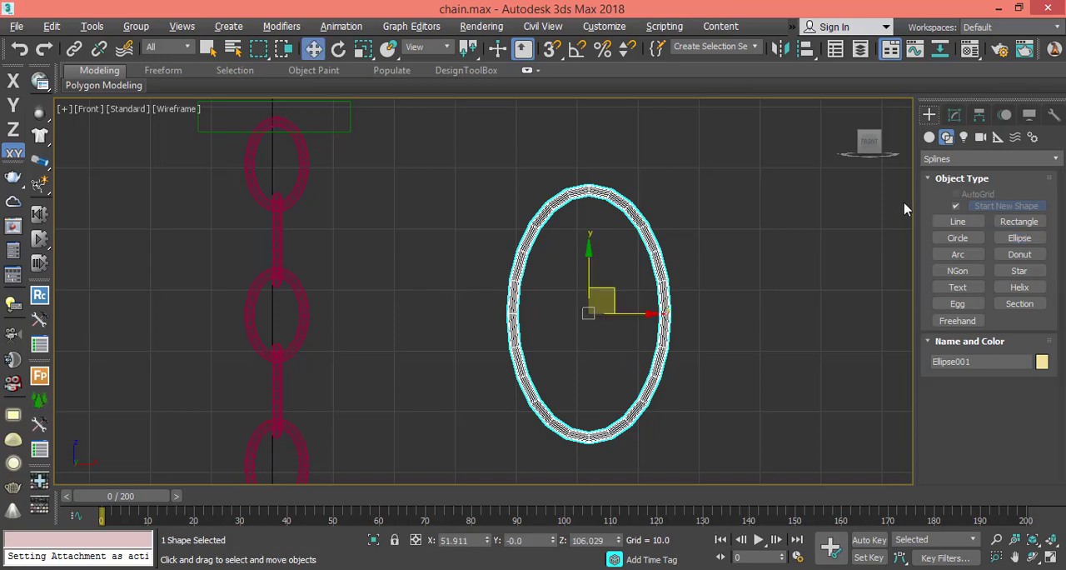
{"action": "left_click", "coordinate": [953, 116]}
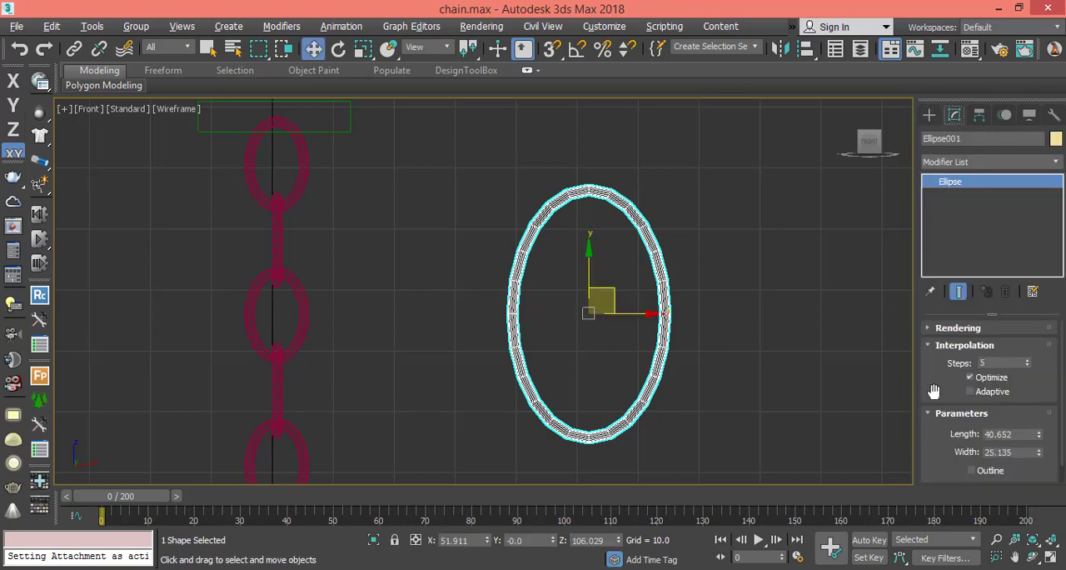
{"action": "left_click_drag", "start_coordinate": [934, 390], "coordinate": [922, 304]}
{"action": "left_click", "coordinate": [928, 118]}
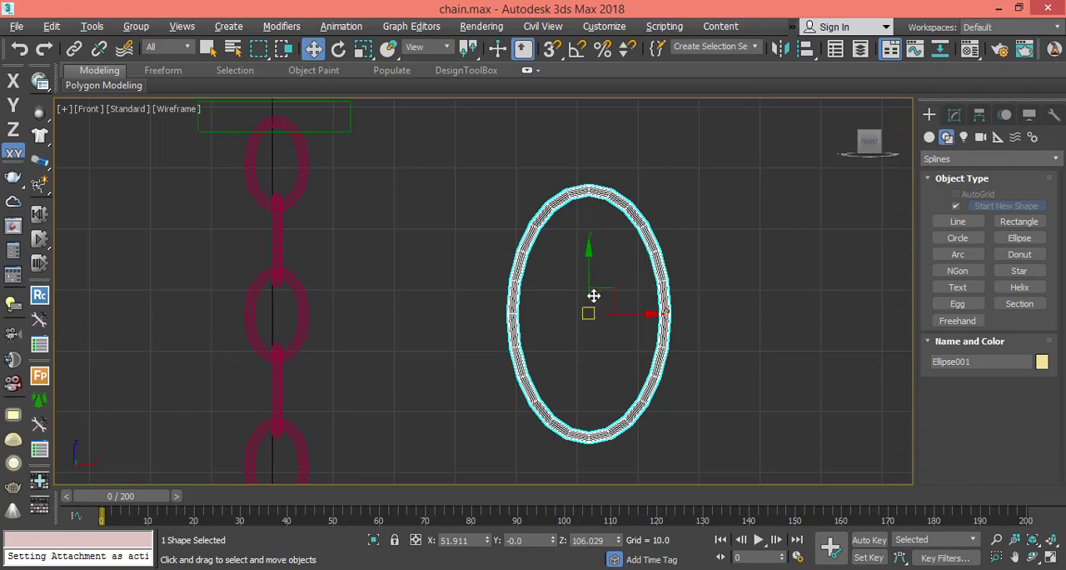
Clone the ellipse downward as one instance, turn it edge-on about the vertical axis, and lower it to interlock with the first link.
{"action": "mouse_move", "coordinate": [606, 264]}
{"action": "left_mouse_down"}
{"action": "mouse_move", "coordinate": [608, 212]}
{"action": "mouse_move", "coordinate": [589, 273]}
{"action": "mouse_move", "coordinate": [594, 191]}
{"action": "mouse_move", "coordinate": [594, 305]}
{"action": "left_mouse_up"}
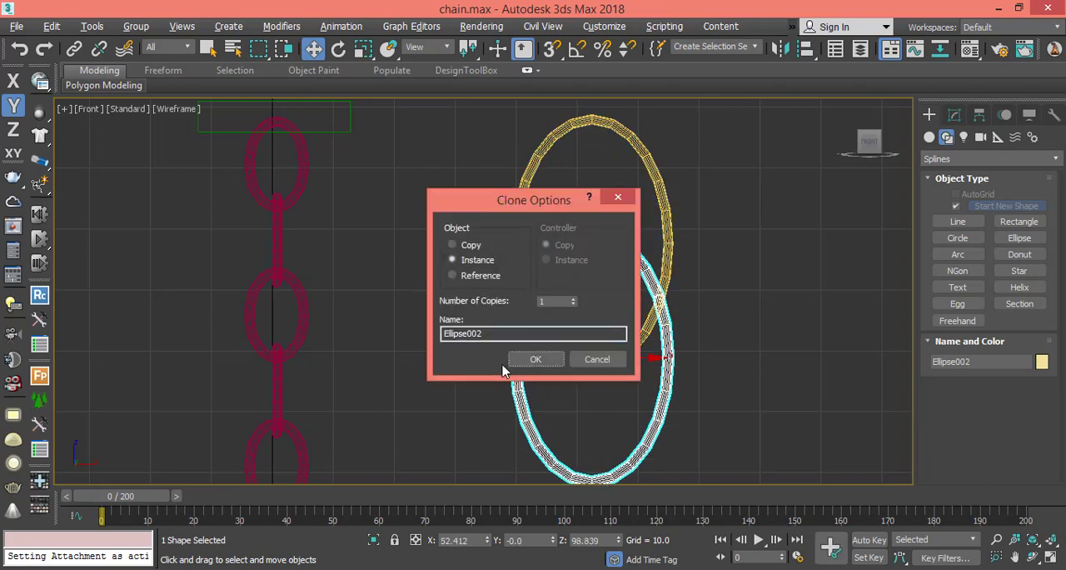
{"action": "left_click", "coordinate": [543, 363]}
{"action": "key", "text": "e"}
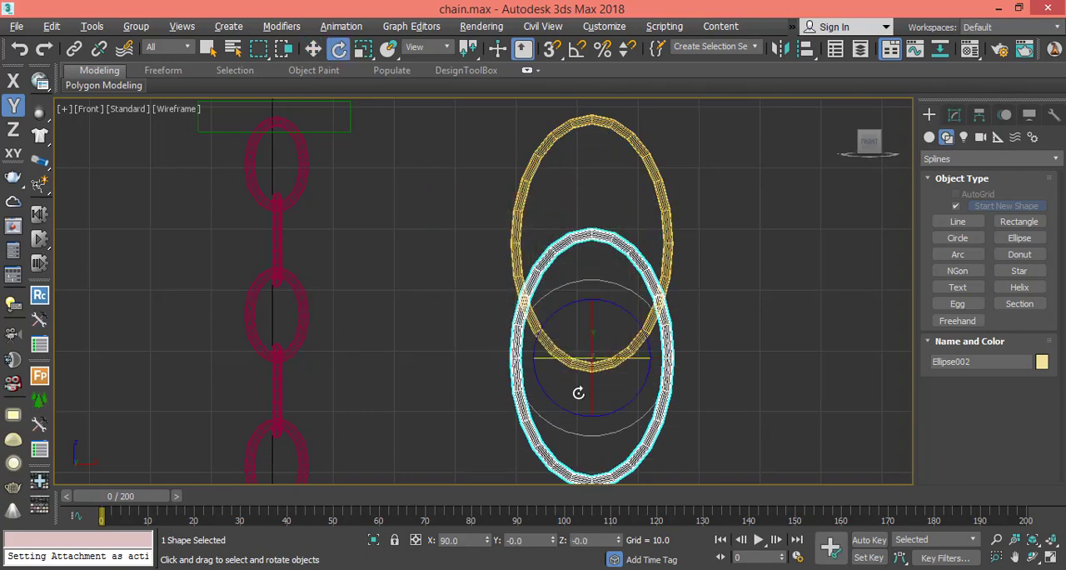
{"action": "left_click_drag", "start_coordinate": [614, 353], "coordinate": [481, 363]}
{"action": "key", "text": "w"}
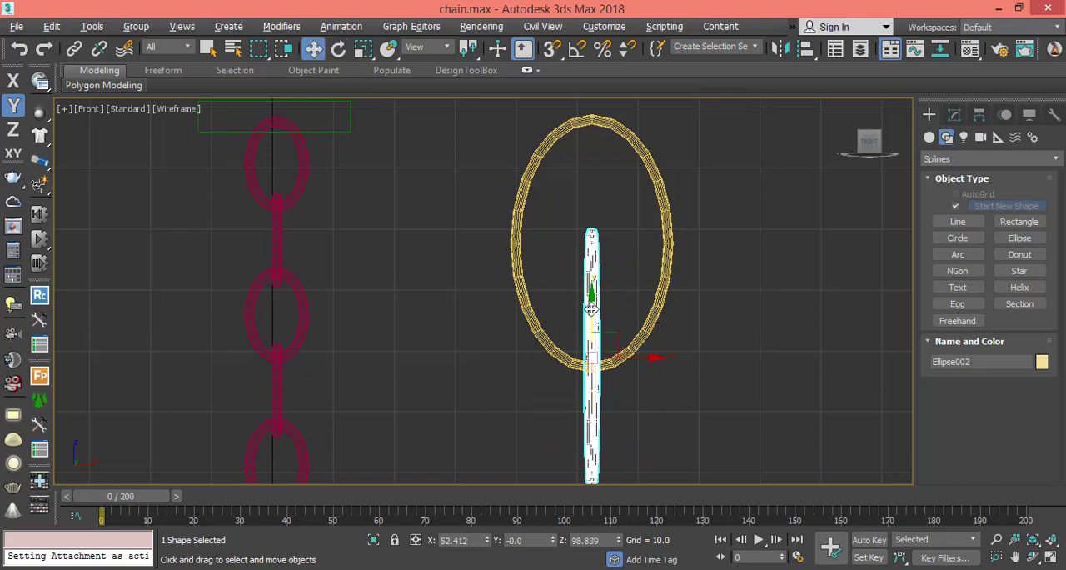
{"action": "left_click_drag", "start_coordinate": [590, 310], "coordinate": [589, 407]}
{"action": "scroll", "coordinate": [515, 344], "scroll_direction": "down", "scroll_amount": 3}
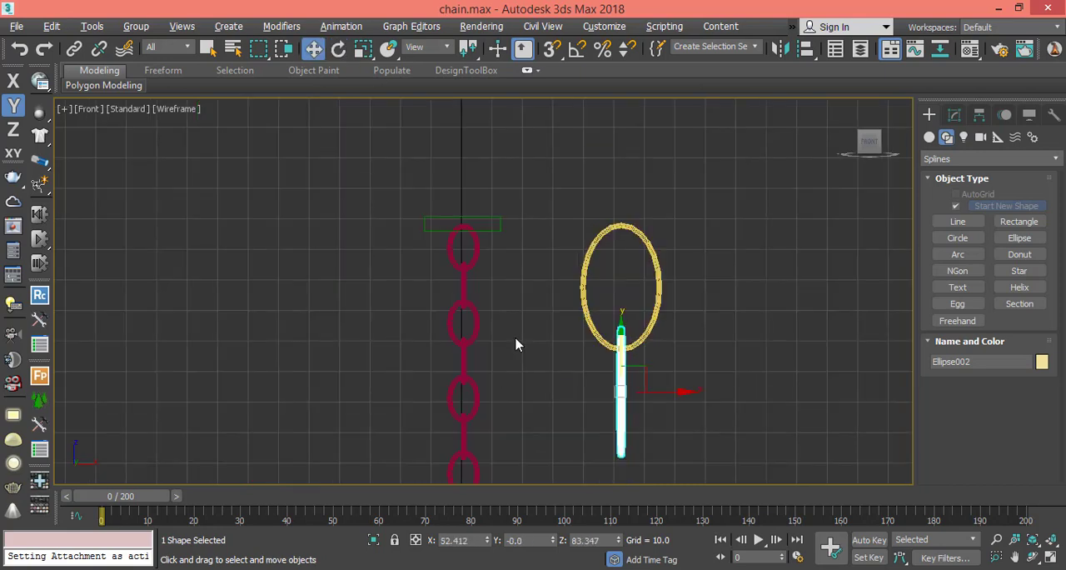
Select both ellipse links, shift them slightly away from the chain, and look at the available conversion options.
{"action": "left_click", "coordinate": [447, 400]}
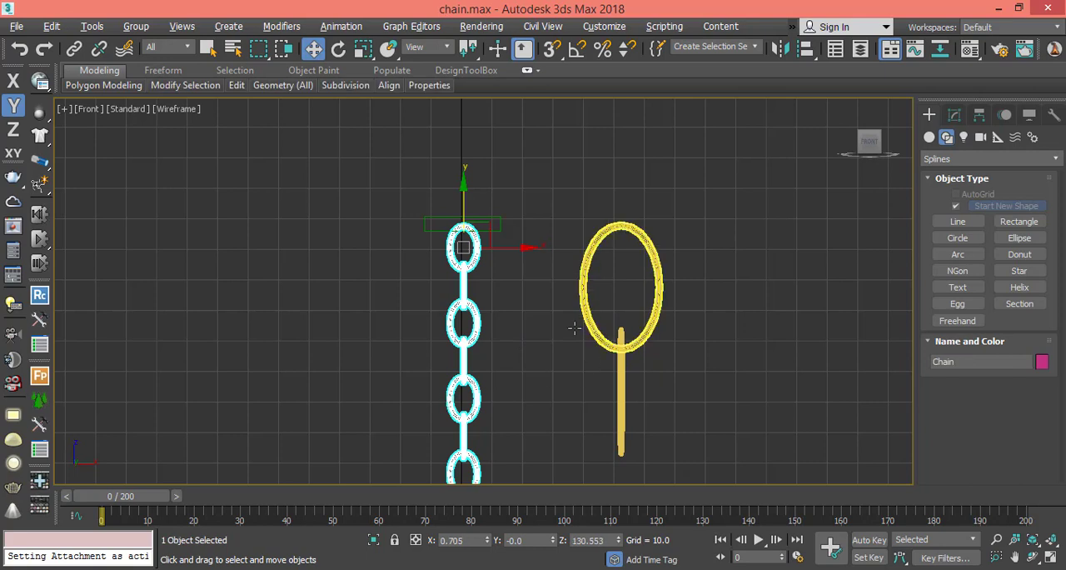
{"action": "key", "text": "ctrl+i"}
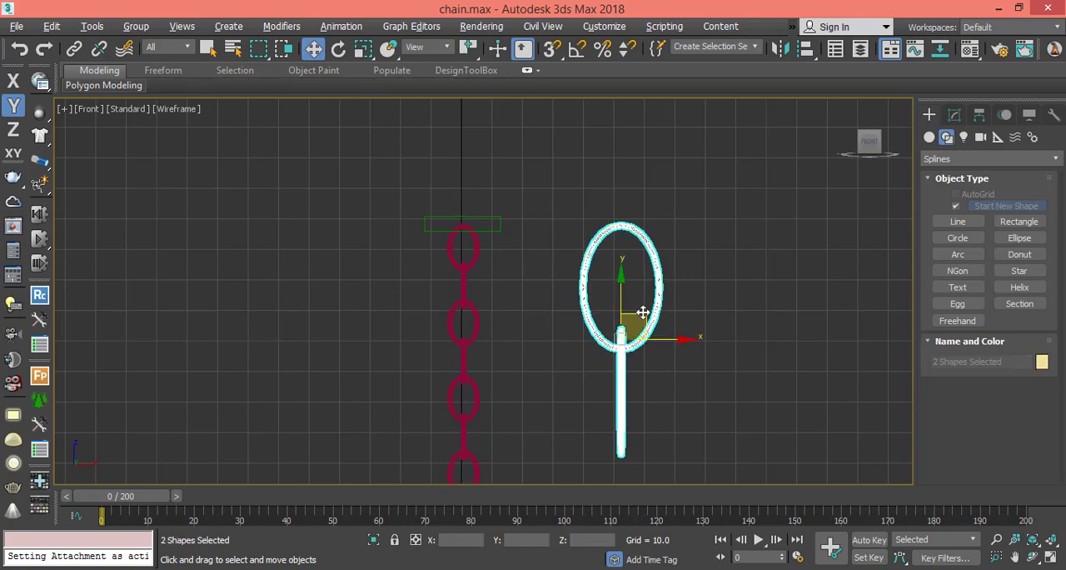
{"action": "mouse_move", "coordinate": [632, 323]}
{"action": "left_mouse_down"}
{"action": "mouse_move", "coordinate": [650, 295]}
{"action": "mouse_move", "coordinate": [642, 306]}
{"action": "left_mouse_up"}
{"action": "right_click", "coordinate": [669, 305]}
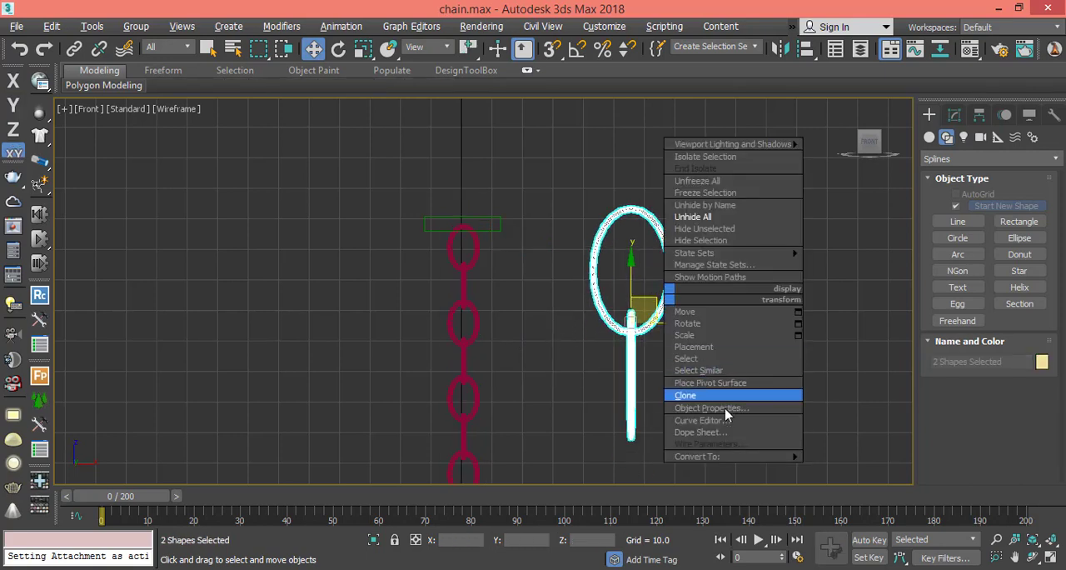
{"action": "mouse_move", "coordinate": [768, 461]}
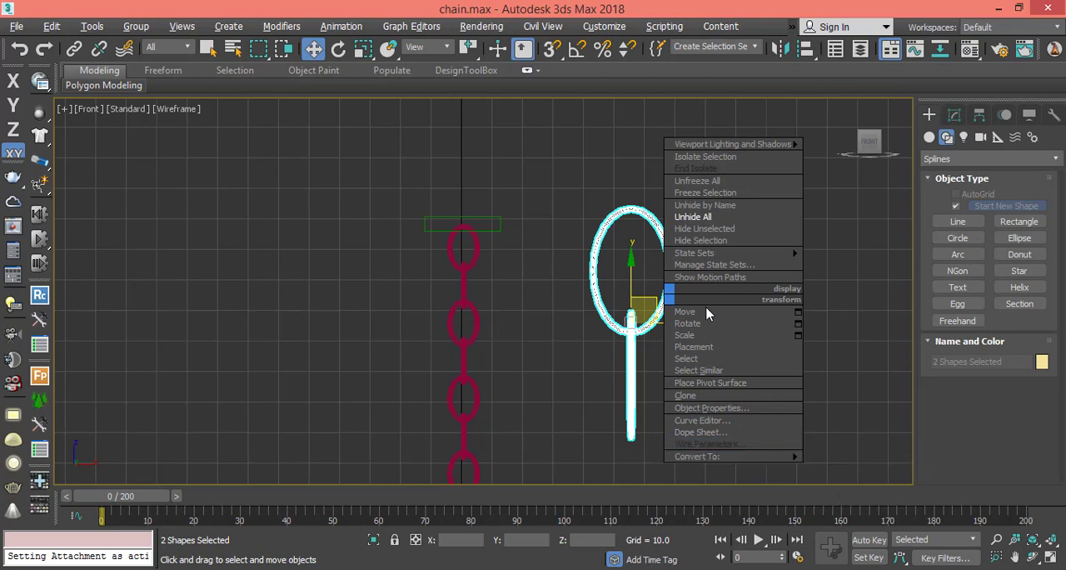
{"action": "left_click", "coordinate": [825, 282]}
Select both sample ellipse links beside the chain and delete them.
{"action": "left_click", "coordinate": [690, 433]}
{"action": "left_click_drag", "start_coordinate": [690, 433], "coordinate": [597, 443]}
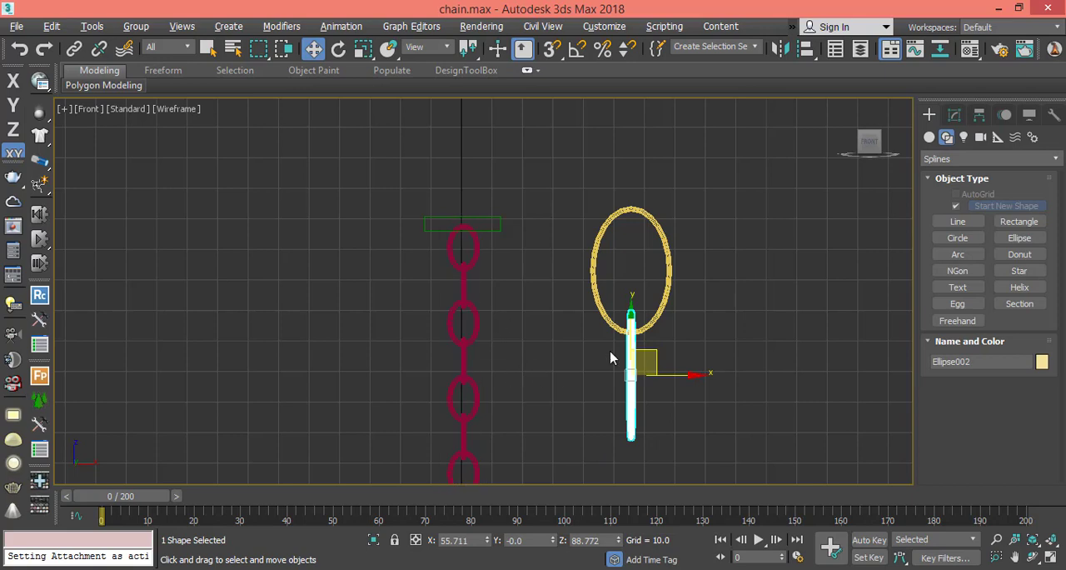
{"action": "mouse_move", "coordinate": [602, 271]}
{"action": "left_mouse_down", "text": "ctrl"}
{"action": "mouse_move", "coordinate": [647, 388]}
{"action": "mouse_move", "coordinate": [635, 337]}
{"action": "left_mouse_up", "text": "ctrl"}
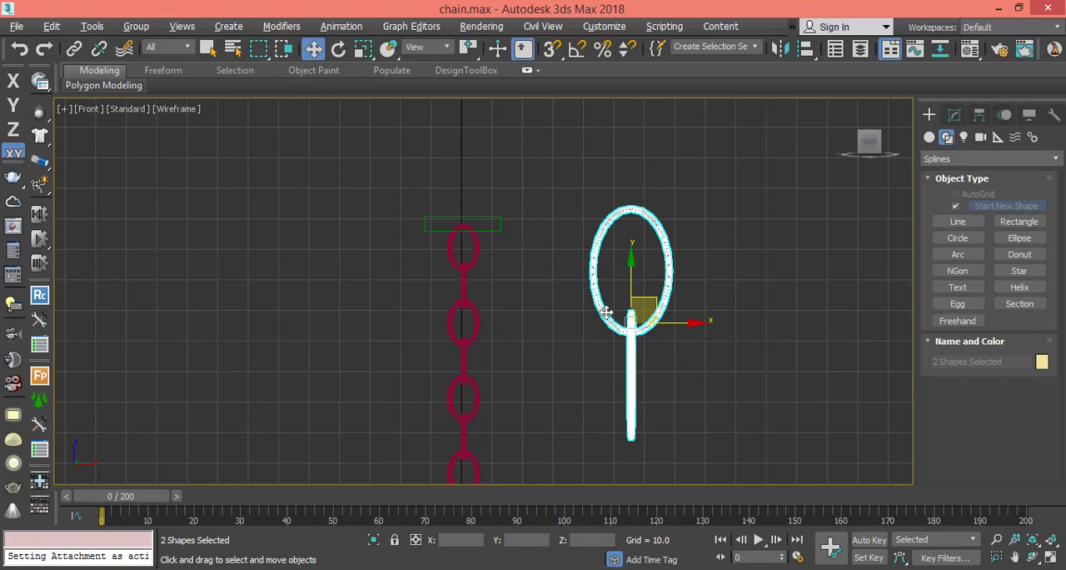
{"action": "key", "text": "Delete"}
Draw a narrow plane about 204.7 long and 12.7 wide covering the whole chain in the Front view.
{"action": "scroll", "coordinate": [528, 329], "scroll_direction": "down", "scroll_amount": 5}
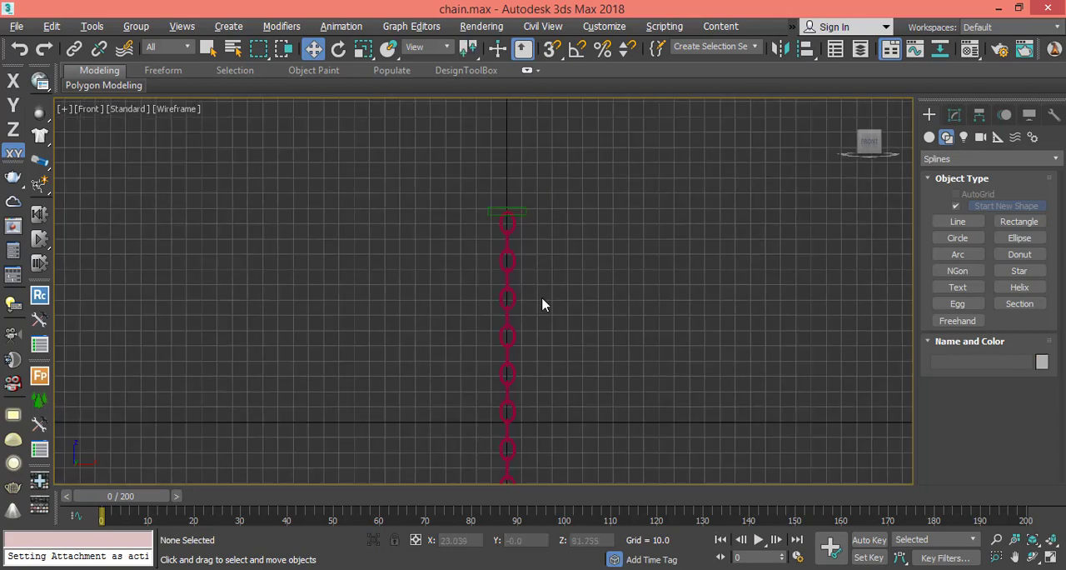
{"action": "middle_click_drag", "start_coordinate": [542, 304], "coordinate": [480, 211]}
{"action": "left_click", "coordinate": [447, 290]}
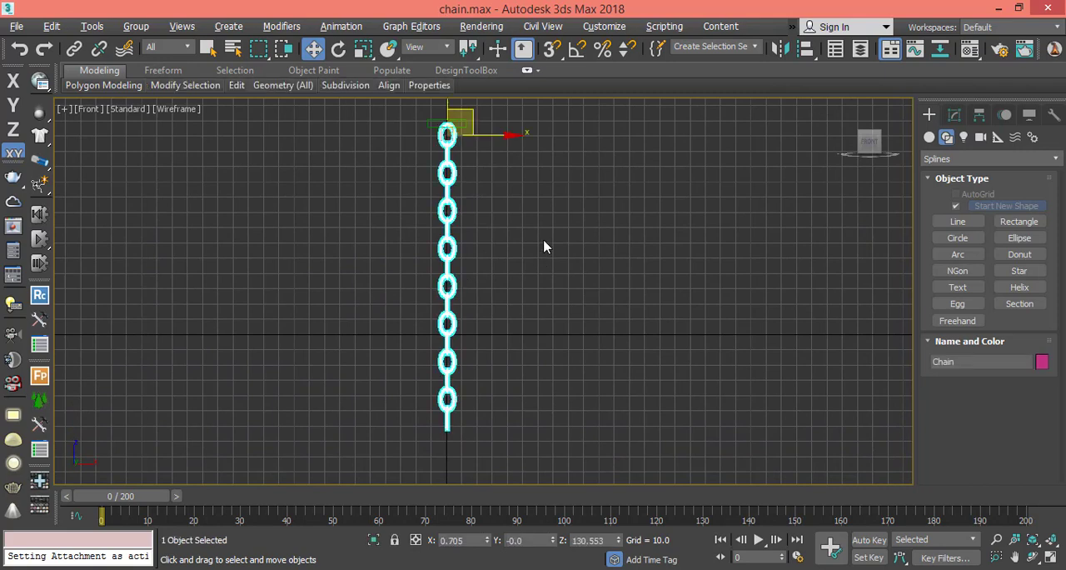
{"action": "middle_click_drag", "start_coordinate": [543, 247], "coordinate": [538, 268]}
{"action": "left_click", "coordinate": [930, 138]}
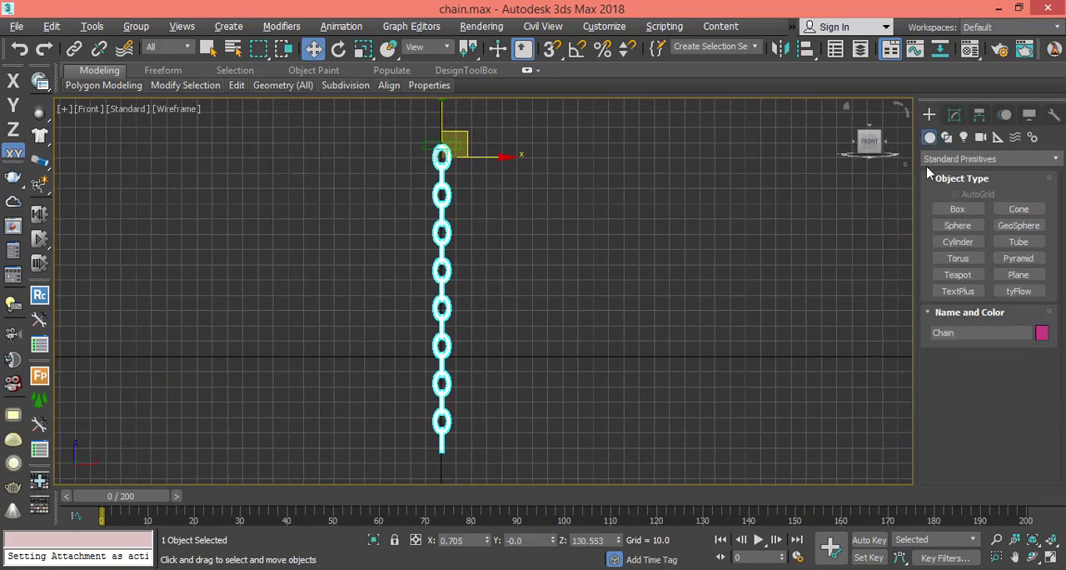
{"action": "left_click", "coordinate": [1018, 275]}
{"action": "middle_click_drag", "start_coordinate": [513, 202], "coordinate": [526, 214]}
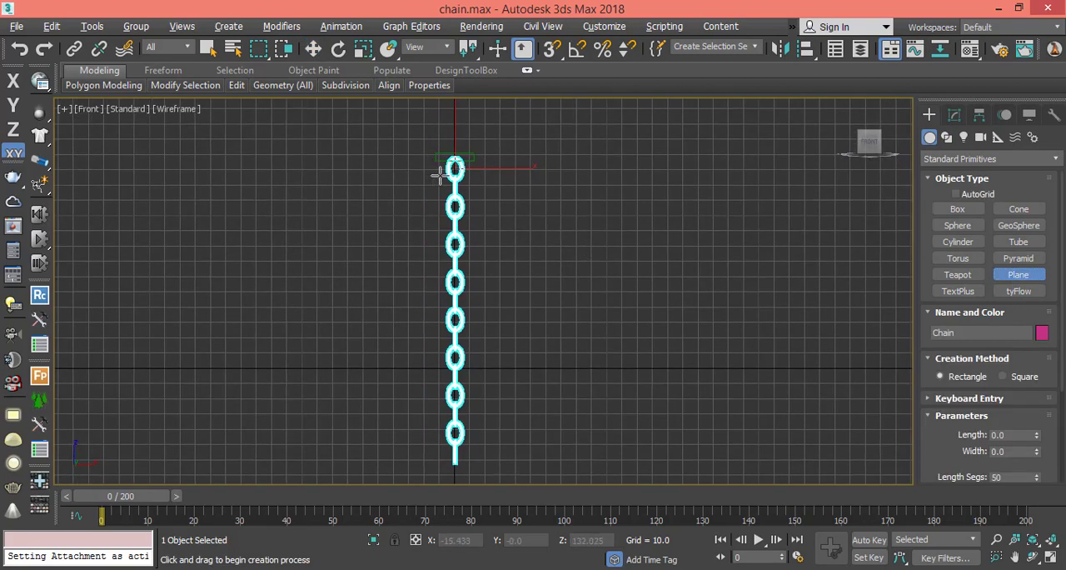
{"action": "scroll", "coordinate": [439, 174], "scroll_direction": "up", "scroll_amount": 2}
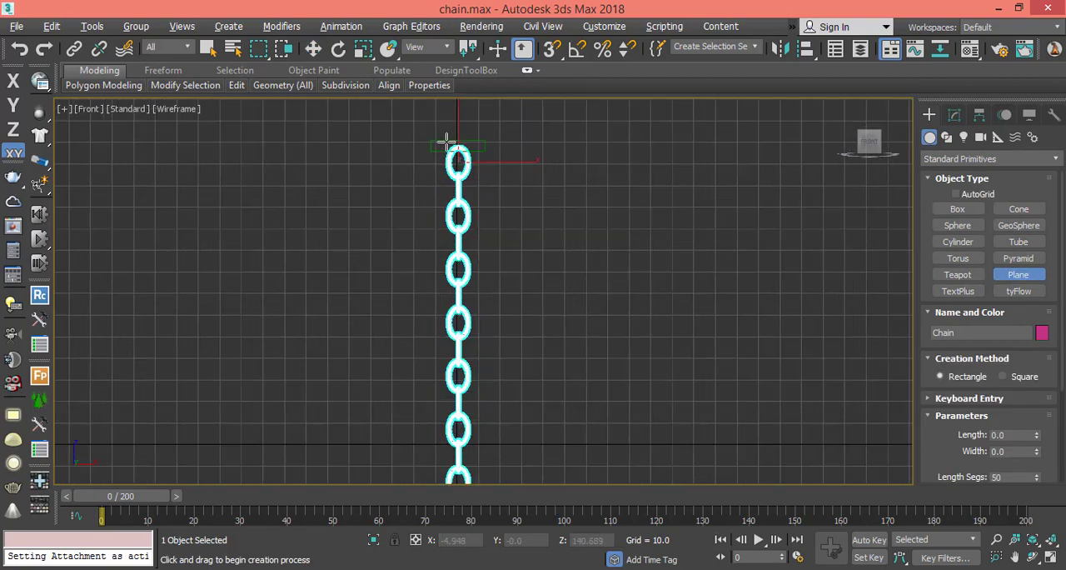
{"action": "left_click_drag", "start_coordinate": [447, 142], "coordinate": [458, 464]}
{"action": "scroll", "coordinate": [458, 486], "scroll_direction": "down", "scroll_amount": 2}
{"action": "middle_click_drag", "start_coordinate": [457, 455], "coordinate": [459, 322]}
{"action": "scroll", "coordinate": [459, 325], "scroll_direction": "up", "scroll_amount": 2}
{"action": "left_click_drag", "start_coordinate": [459, 322], "coordinate": [475, 446]}
{"action": "key", "text": "w"}
Move the plane along the X axis only to centre it on the chain links.
{"action": "scroll", "coordinate": [484, 215], "scroll_direction": "down", "scroll_amount": 2}
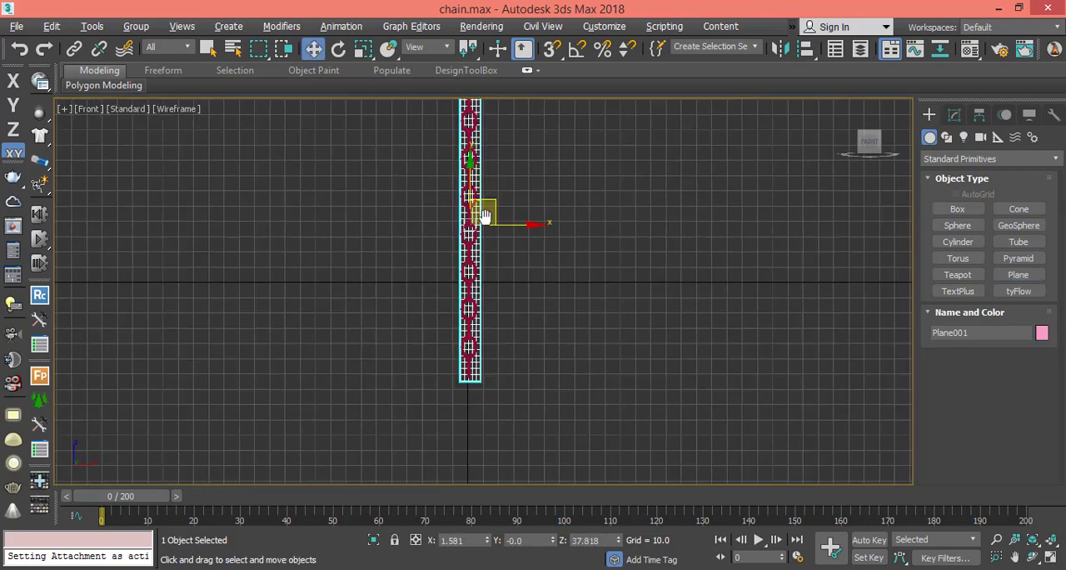
{"action": "scroll", "coordinate": [484, 215], "scroll_direction": "up", "scroll_amount": 6}
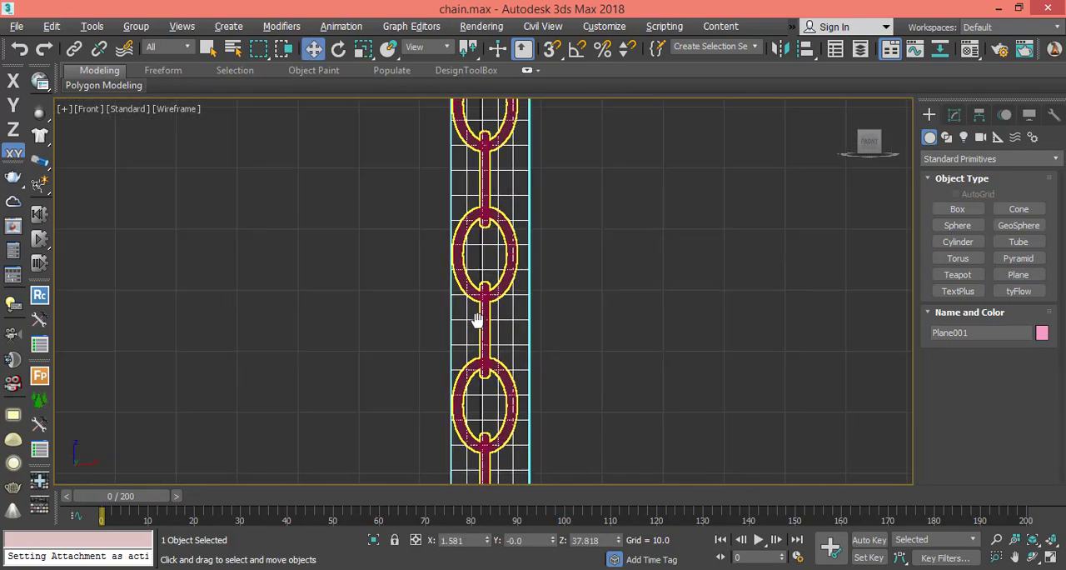
{"action": "middle_click_drag", "start_coordinate": [477, 320], "coordinate": [481, 456]}
{"action": "middle_click_drag", "start_coordinate": [525, 281], "coordinate": [517, 319]}
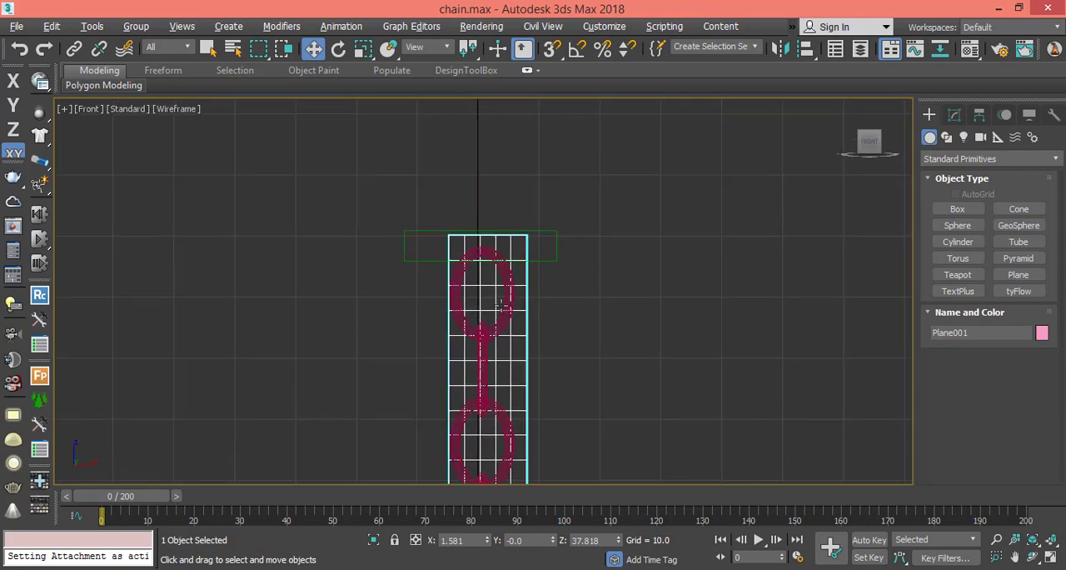
{"action": "left_click", "coordinate": [13, 80]}
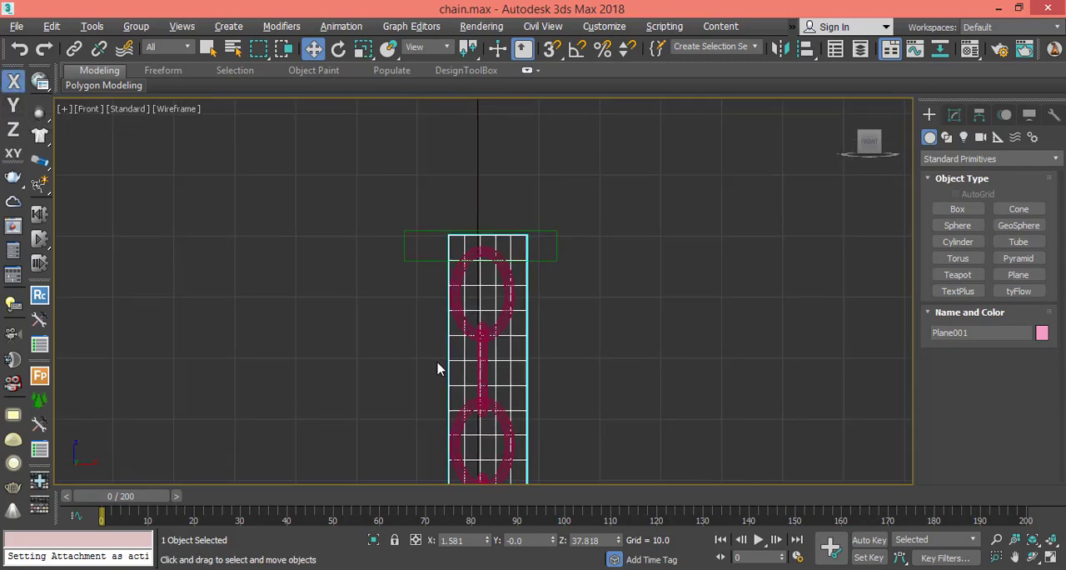
{"action": "left_click_drag", "start_coordinate": [526, 402], "coordinate": [520, 406]}
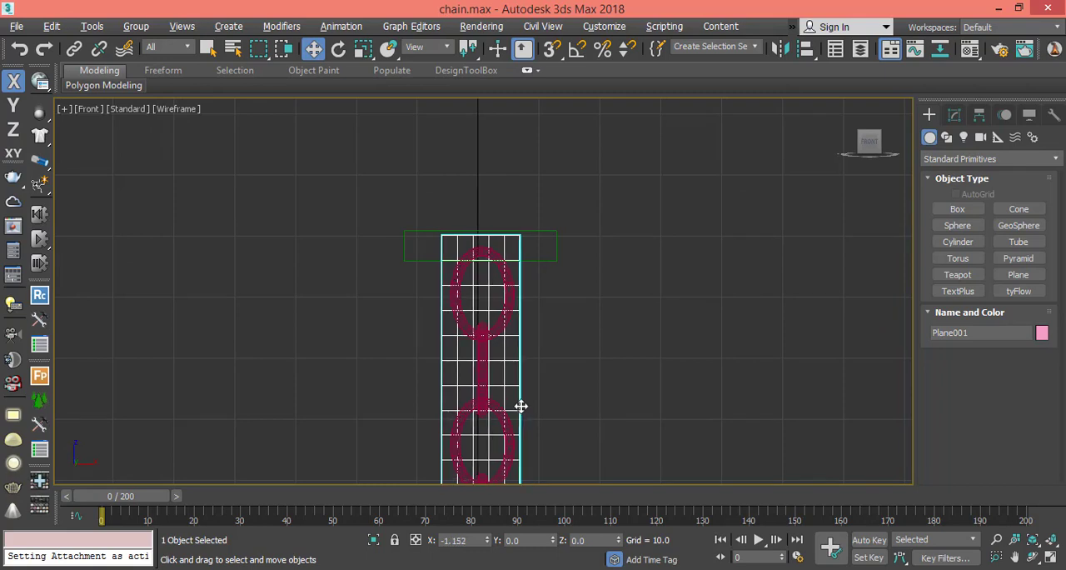
Reduce the plane's width to 11.552 and nudge it along X to re-centre it over the chain.
{"action": "left_click", "coordinate": [954, 115]}
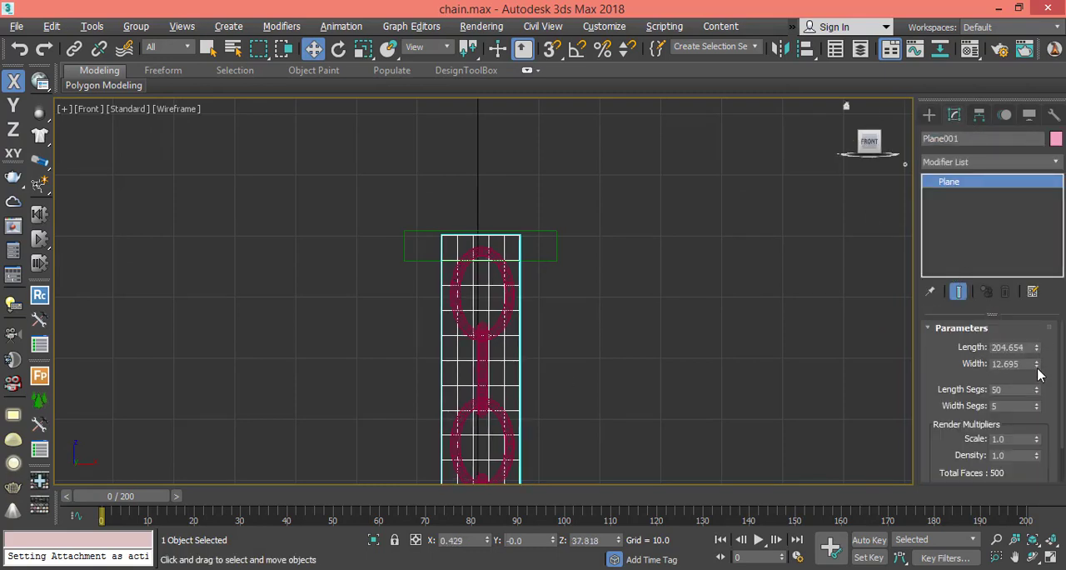
{"action": "left_click_drag", "start_coordinate": [1039, 367], "coordinate": [1048, 366]}
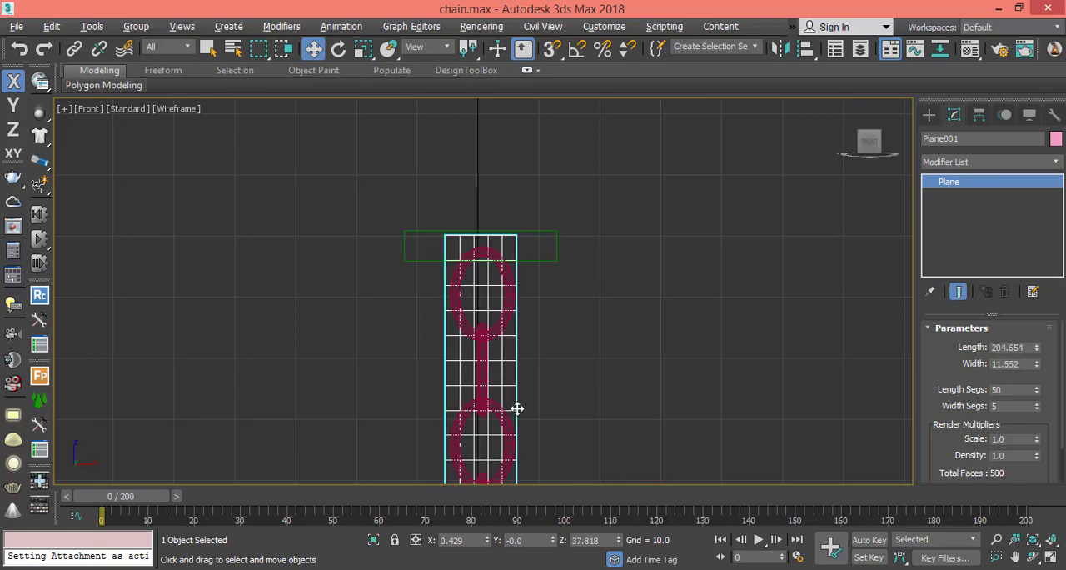
{"action": "left_click_drag", "start_coordinate": [520, 408], "coordinate": [518, 408]}
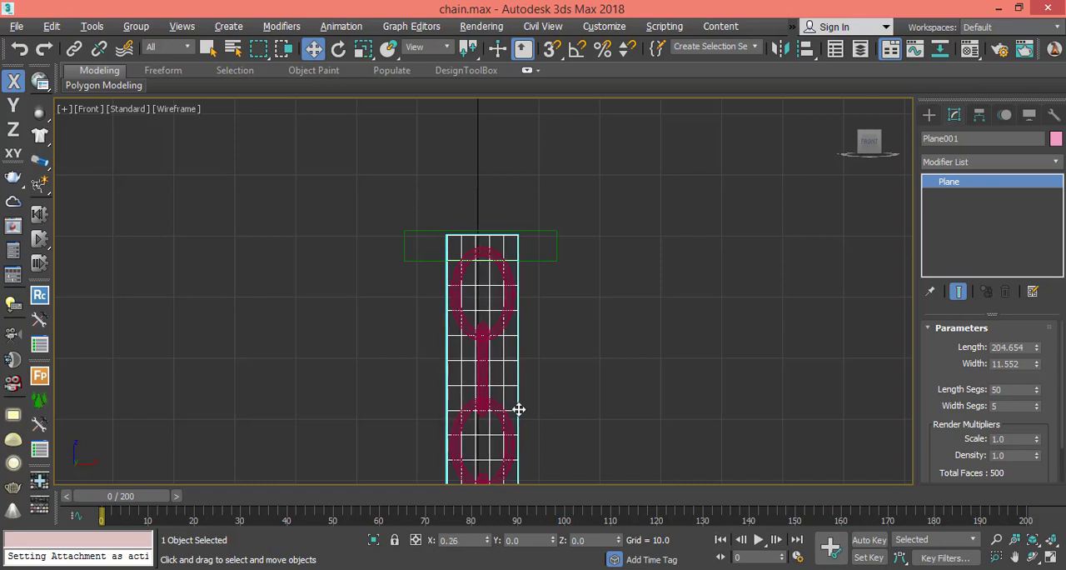
Try 63 length segments on the plane and return the value to 50.
{"action": "mouse_move", "coordinate": [952, 400]}
{"action": "left_mouse_down"}
{"action": "mouse_move", "coordinate": [949, 350]}
{"action": "mouse_move", "coordinate": [943, 395]}
{"action": "left_mouse_up"}
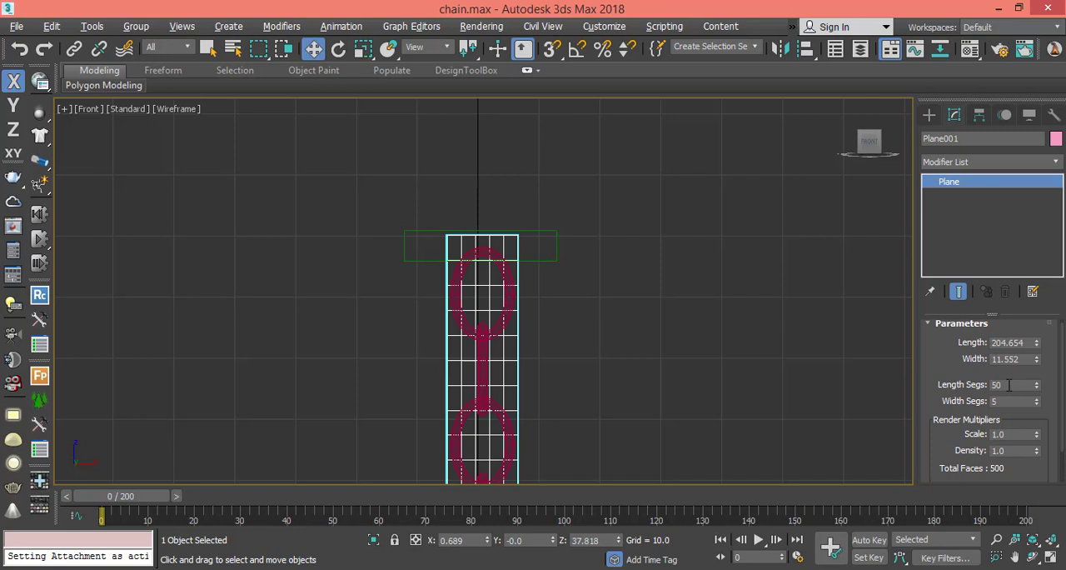
{"action": "double_click", "coordinate": [1009, 384]}
{"action": "left_click", "coordinate": [1010, 384]}
{"action": "left_click", "coordinate": [964, 381]}
{"action": "left_click_drag", "start_coordinate": [1038, 386], "coordinate": [1000, 373]}
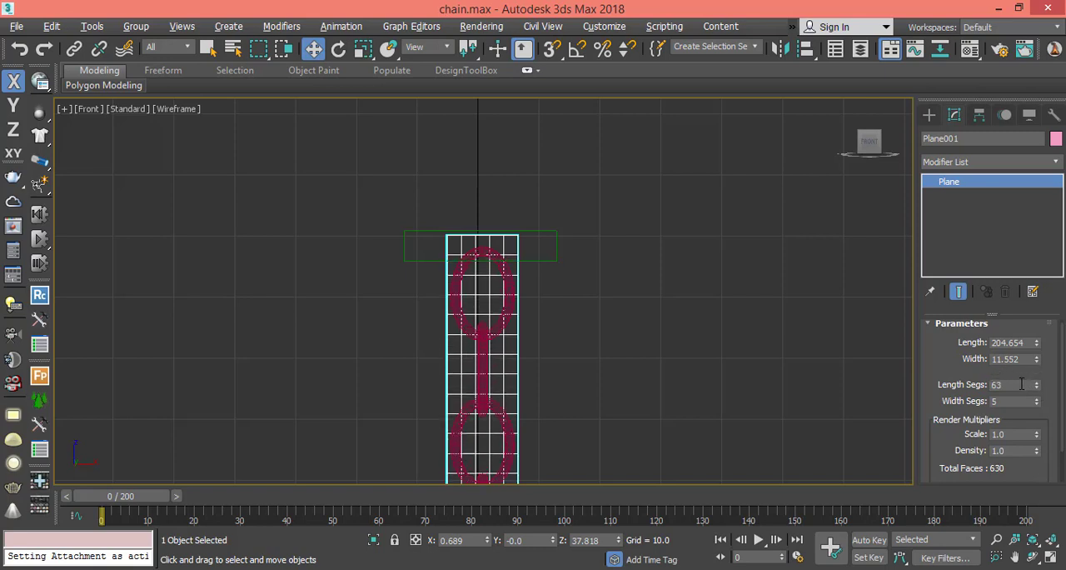
{"action": "double_click", "coordinate": [1018, 384]}
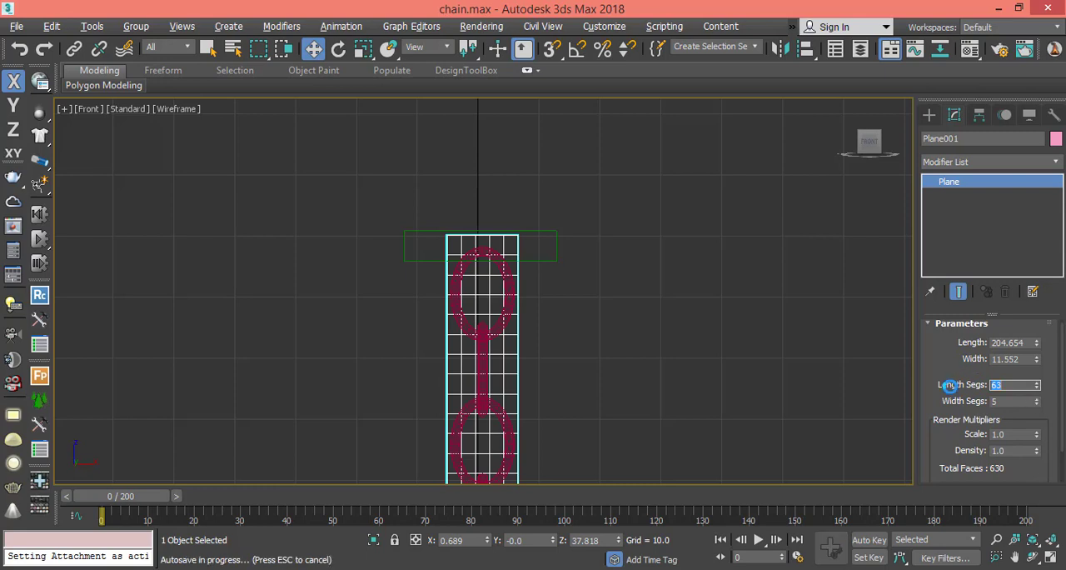
{"action": "double_click", "coordinate": [1008, 384]}
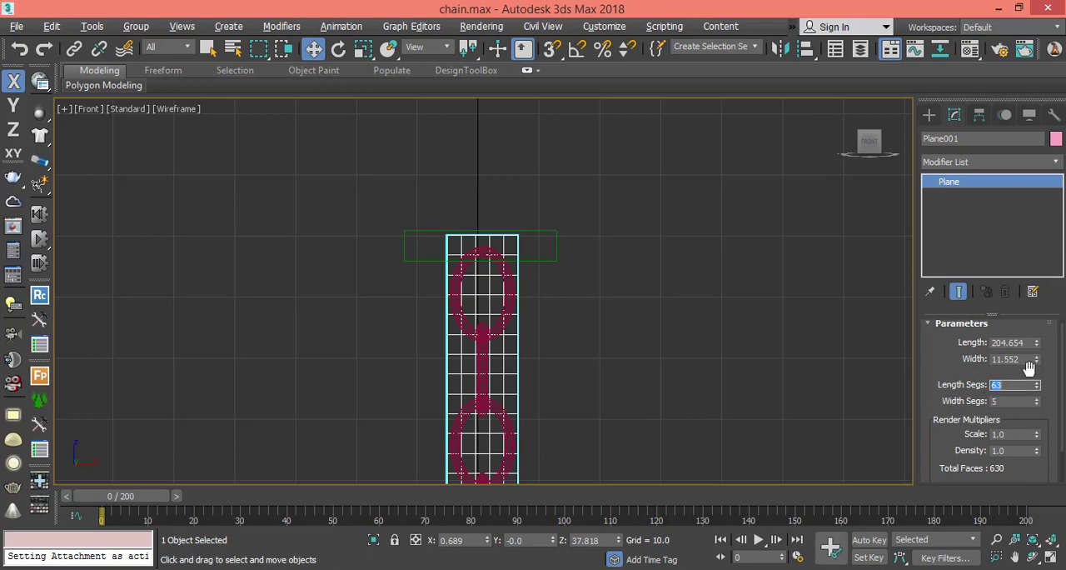
{"action": "key", "text": "Return"}
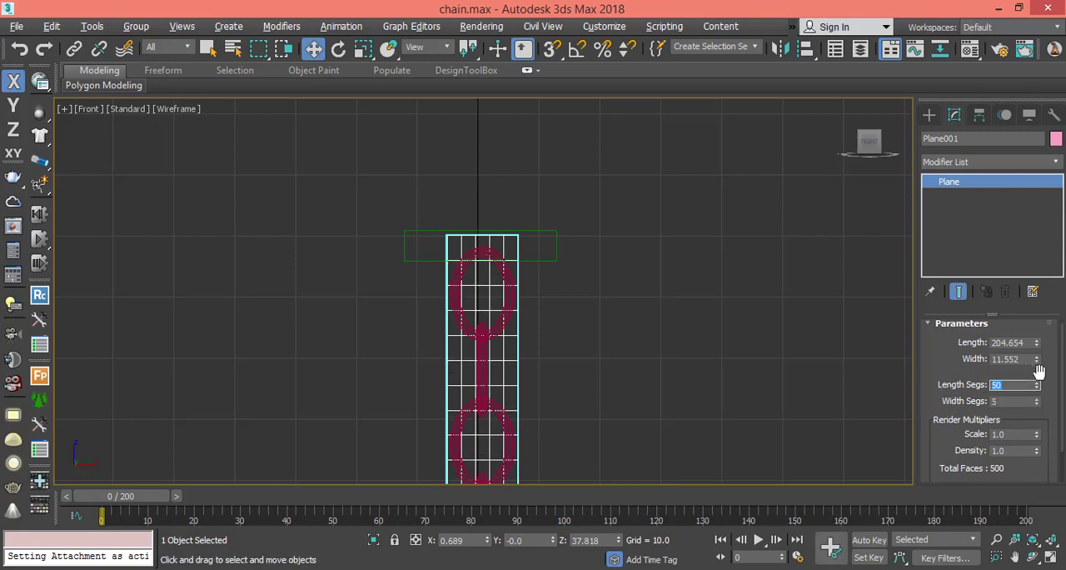
{"action": "left_click_drag", "start_coordinate": [964, 381], "coordinate": [947, 410]}
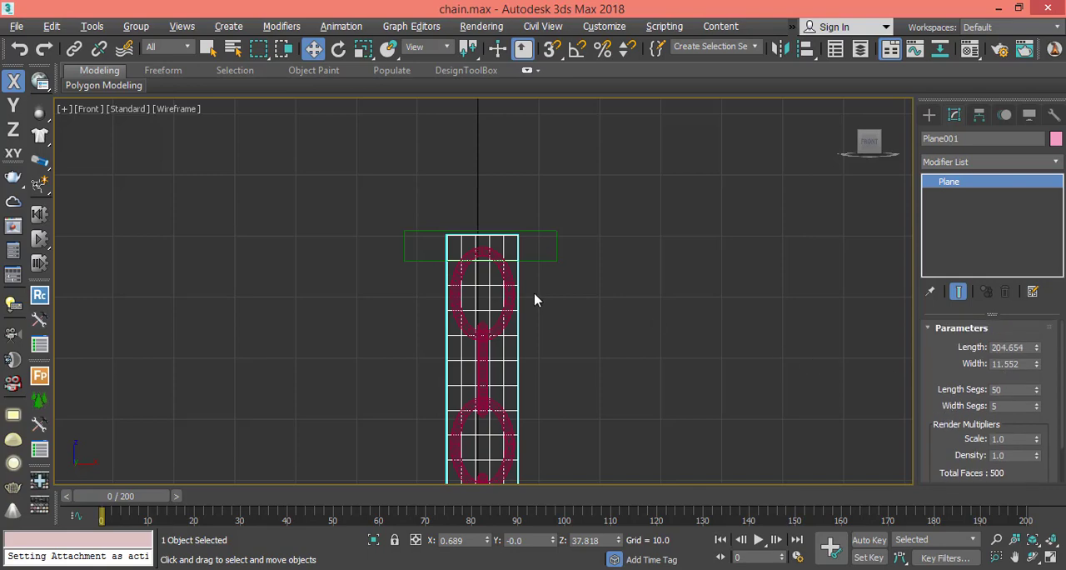
Examine the plane's alignment with the chain and holder in the Top and Perspective views.
{"action": "key", "text": "alt+w"}
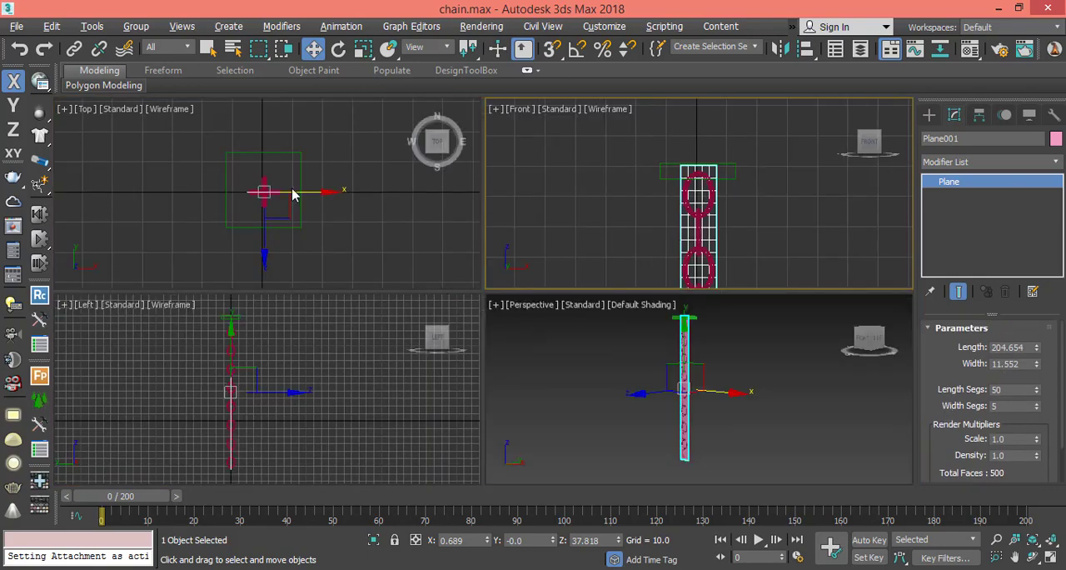
{"action": "middle_click", "coordinate": [296, 208]}
{"action": "key", "text": "alt+w"}
{"action": "middle_click_drag", "start_coordinate": [302, 243], "coordinate": [316, 282]}
{"action": "scroll", "coordinate": [354, 298], "scroll_direction": "up", "scroll_amount": 5}
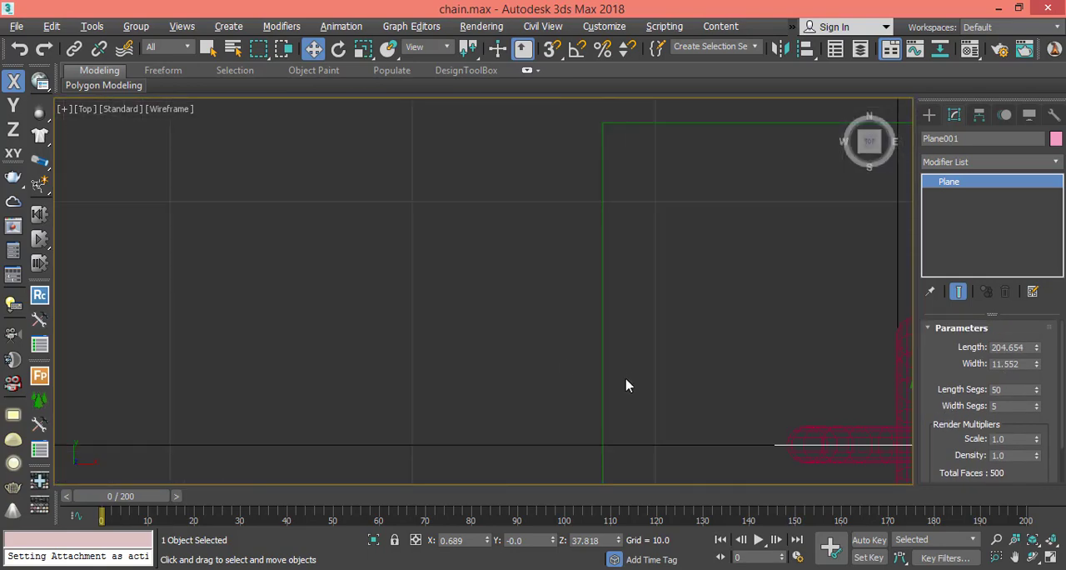
{"action": "middle_click_drag", "start_coordinate": [548, 356], "coordinate": [274, 334]}
{"action": "middle_click_drag", "start_coordinate": [724, 426], "coordinate": [531, 291]}
{"action": "scroll", "coordinate": [690, 354], "scroll_direction": "down", "scroll_amount": 4}
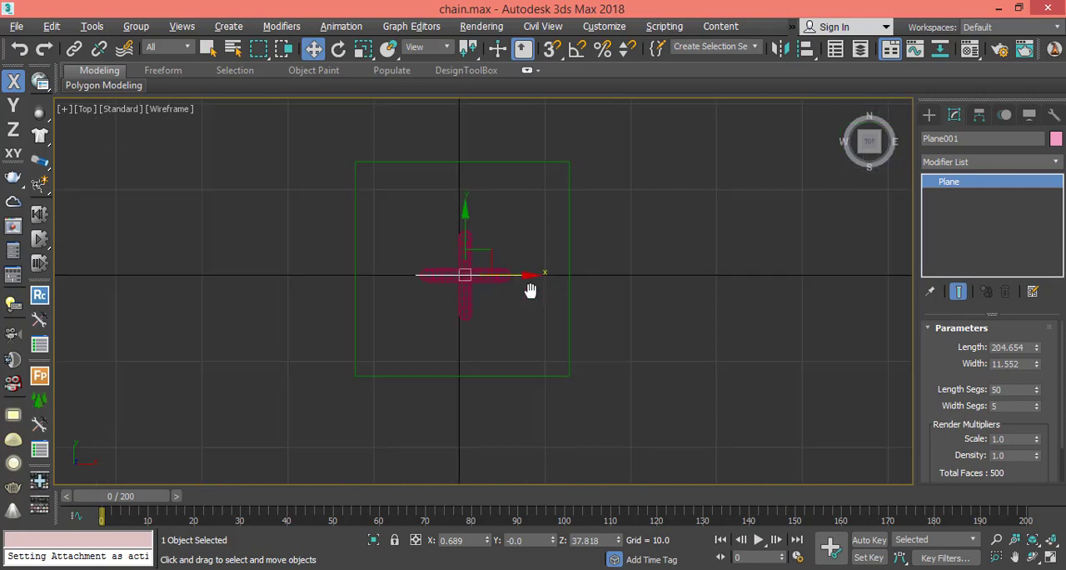
{"action": "key", "text": "alt+w"}
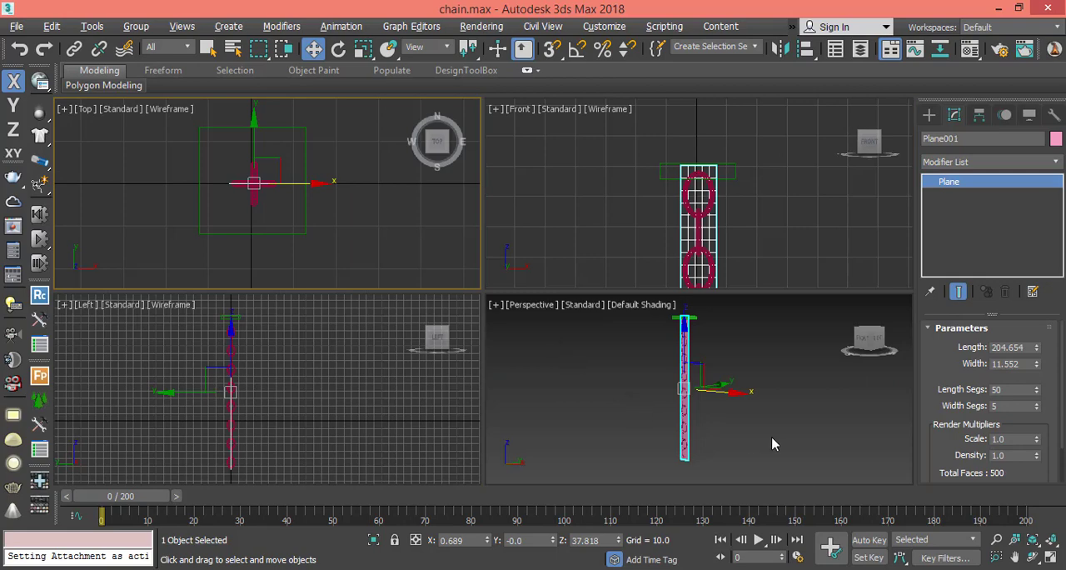
{"action": "middle_click", "coordinate": [797, 431]}
{"action": "key", "text": "alt+w"}
{"action": "middle_click_drag", "start_coordinate": [584, 295], "coordinate": [632, 331]}
{"action": "key", "text": "alt+w"}
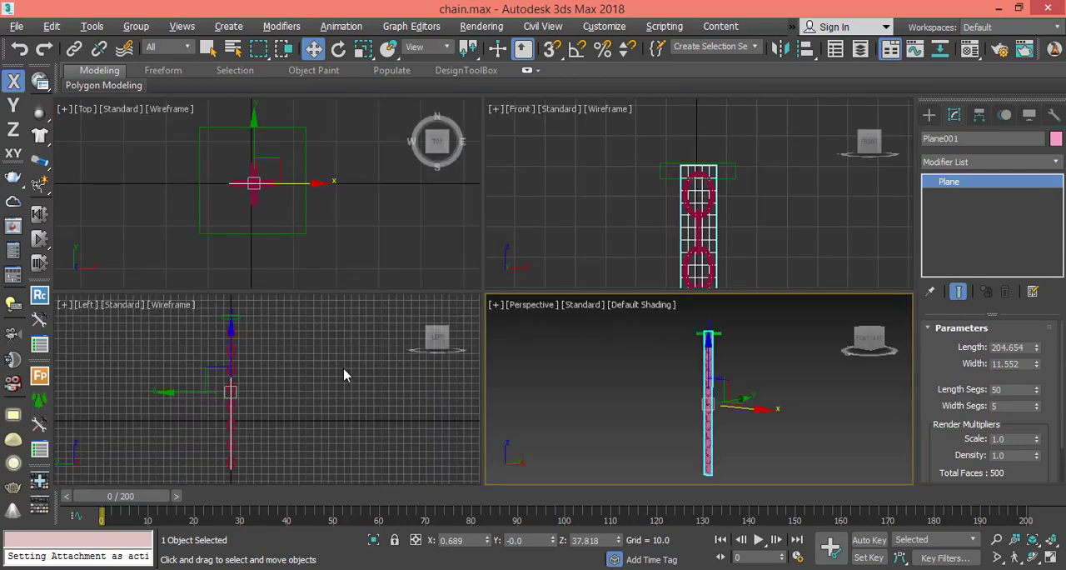
Create a Wind space warp beside the chain and outside the holder in the Top view.
{"action": "left_click", "coordinate": [929, 114]}
{"action": "left_click", "coordinate": [1016, 137]}
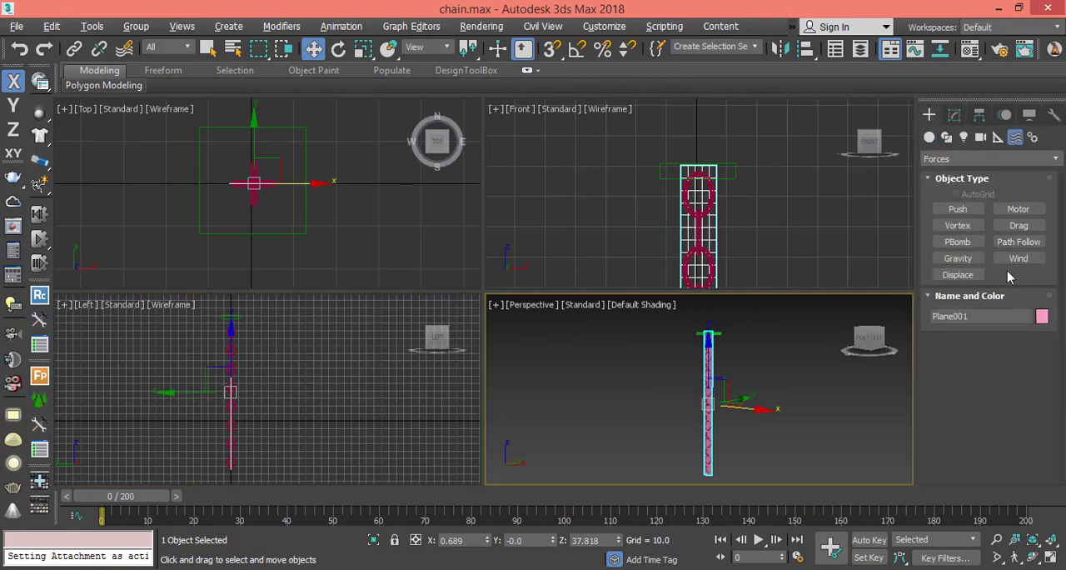
{"action": "left_click", "coordinate": [1018, 258]}
{"action": "right_click", "coordinate": [278, 359]}
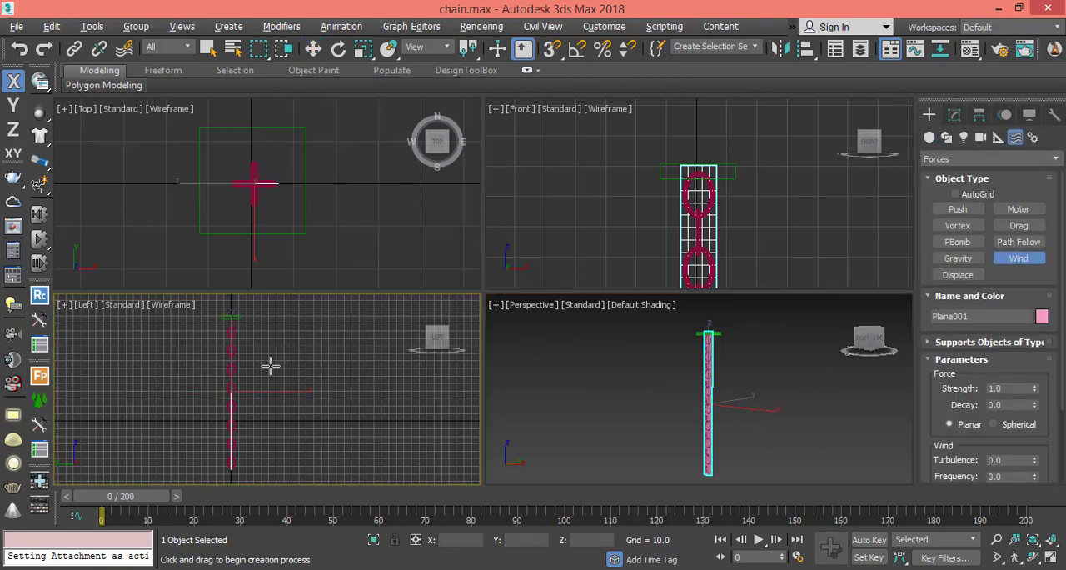
{"action": "left_click", "coordinate": [131, 174]}
{"action": "left_click_drag", "start_coordinate": [162, 210], "coordinate": [247, 253]}
{"action": "right_click", "coordinate": [163, 189]}
Rotate the wind 98° about Y and about -18.2° about Z so it blows diagonally past the chain.
{"action": "key", "text": "e"}
{"action": "right_click", "coordinate": [620, 397]}
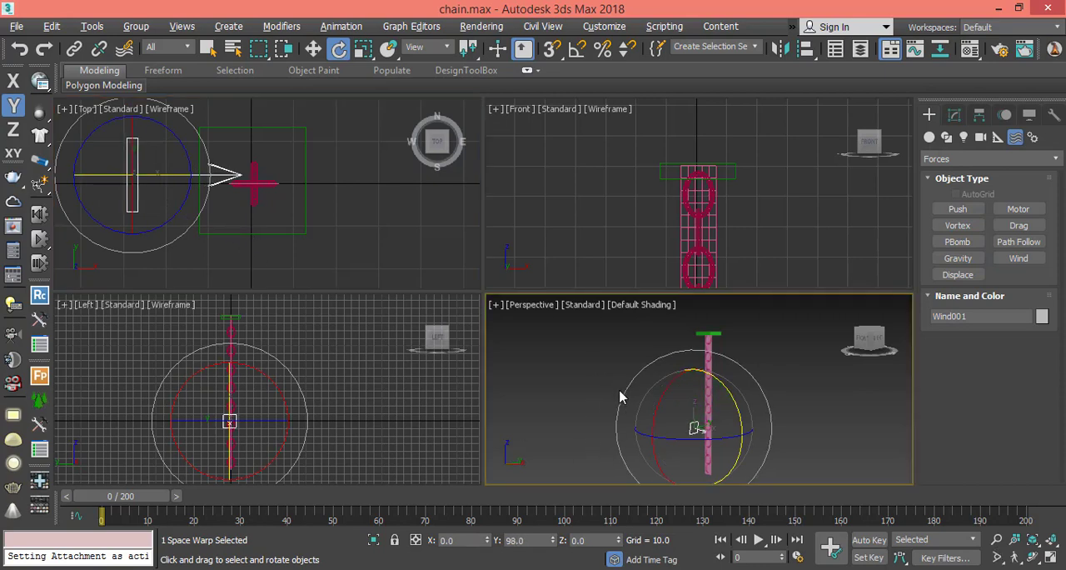
{"action": "key", "text": "alt+w"}
{"action": "scroll", "coordinate": [596, 379], "scroll_direction": "up", "scroll_amount": 3}
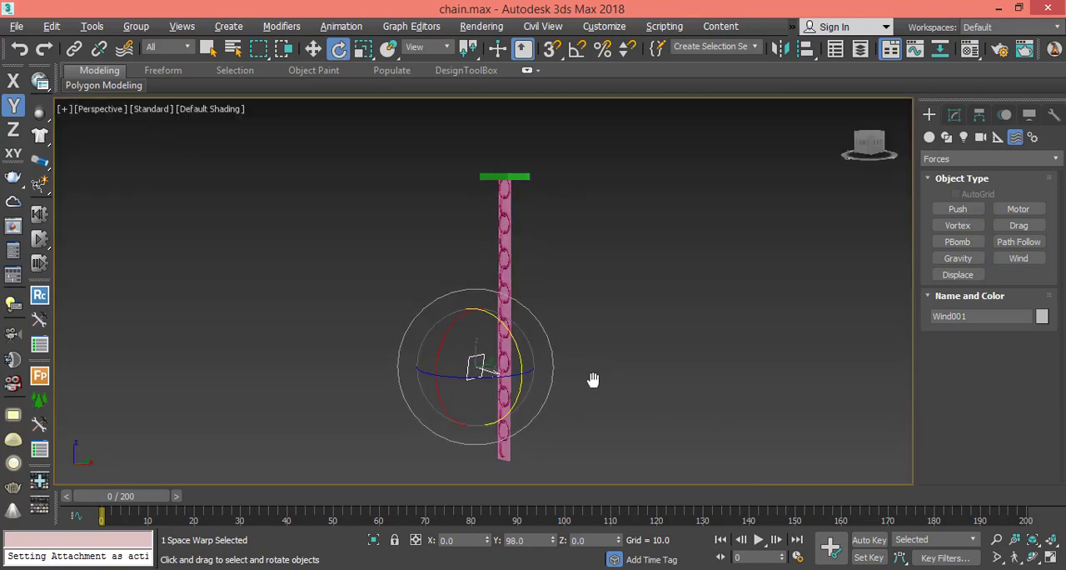
{"action": "middle_click_drag", "start_coordinate": [588, 388], "coordinate": [606, 369]}
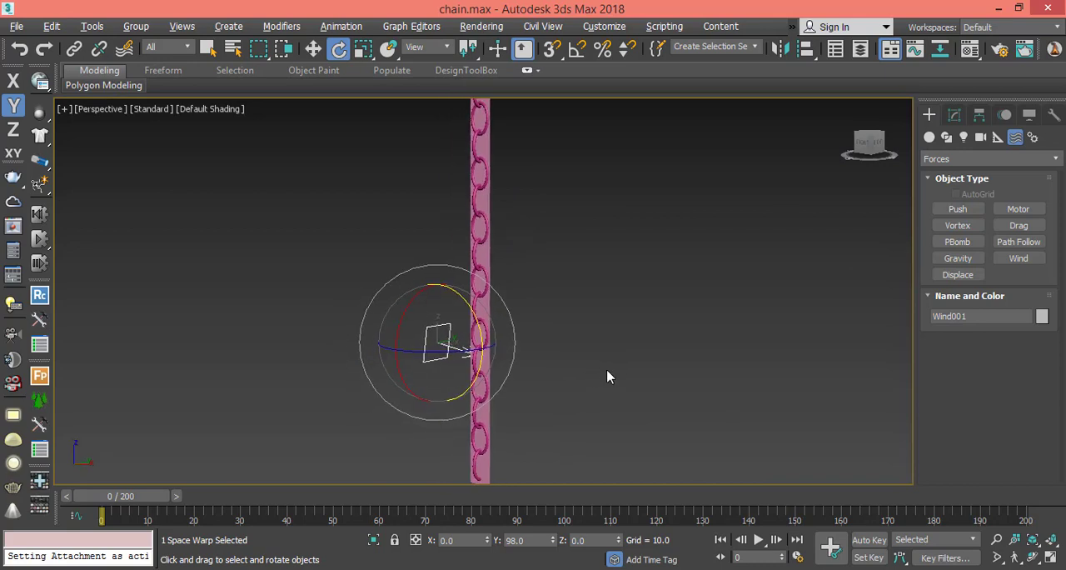
{"action": "left_click_drag", "start_coordinate": [447, 353], "coordinate": [417, 361]}
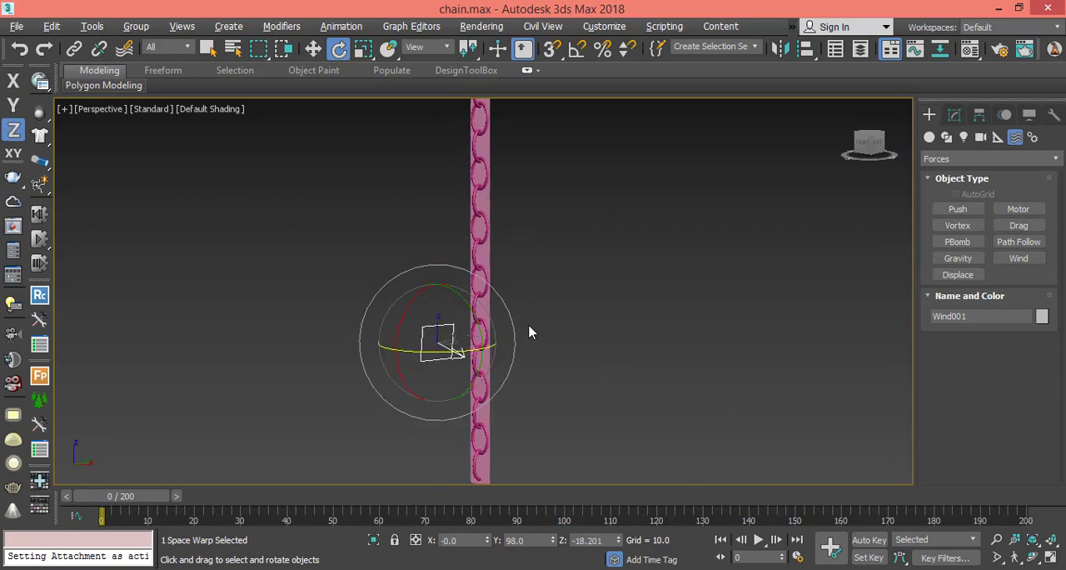
{"action": "left_click", "coordinate": [313, 52]}
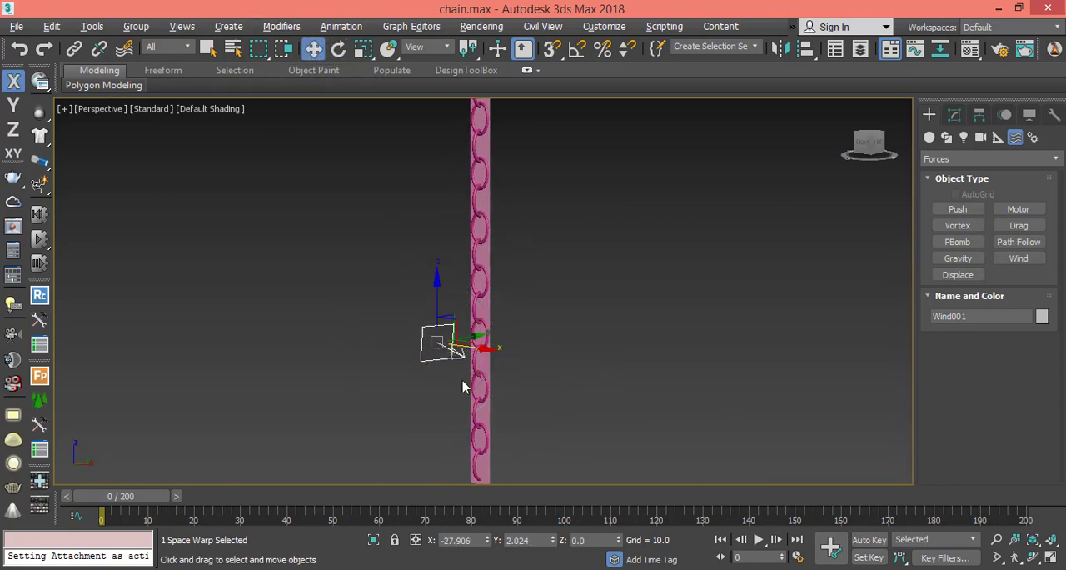
Select the plane over the chain and apply a Cloth modifier to it.
{"action": "left_click", "coordinate": [489, 424]}
{"action": "left_click", "coordinate": [955, 114]}
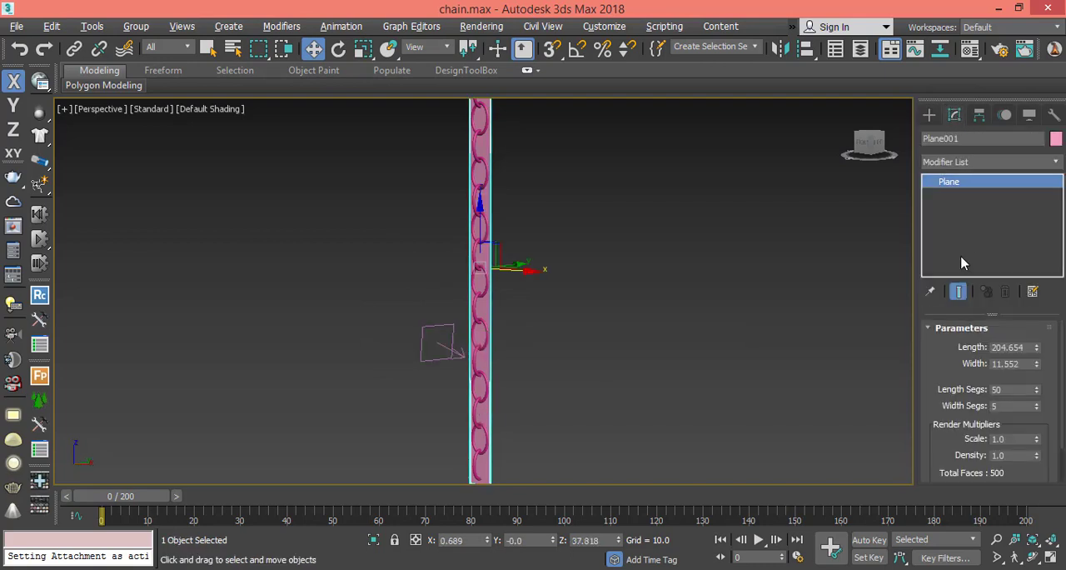
{"action": "left_click", "coordinate": [996, 162]}
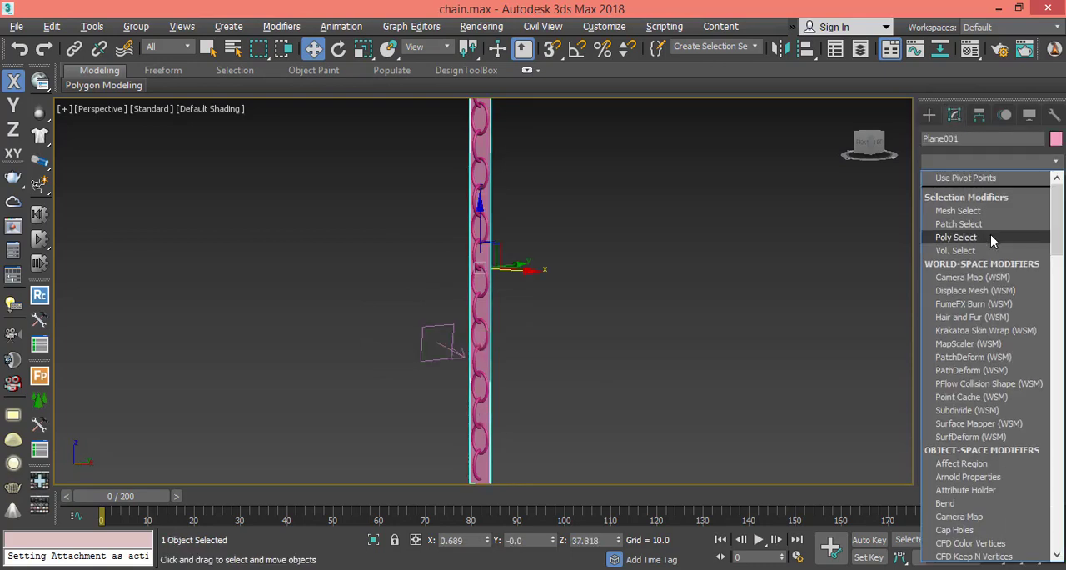
{"action": "key", "text": "c"}
{"action": "key", "text": "c"}
{"action": "key", "text": "c"}
{"action": "key", "text": "c"}
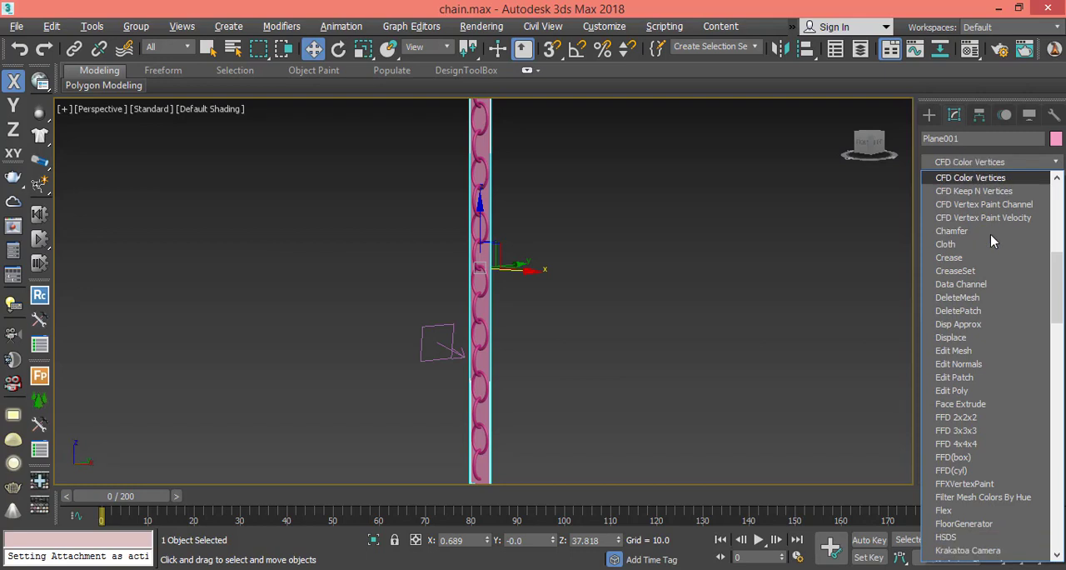
{"action": "left_click", "coordinate": [967, 249]}
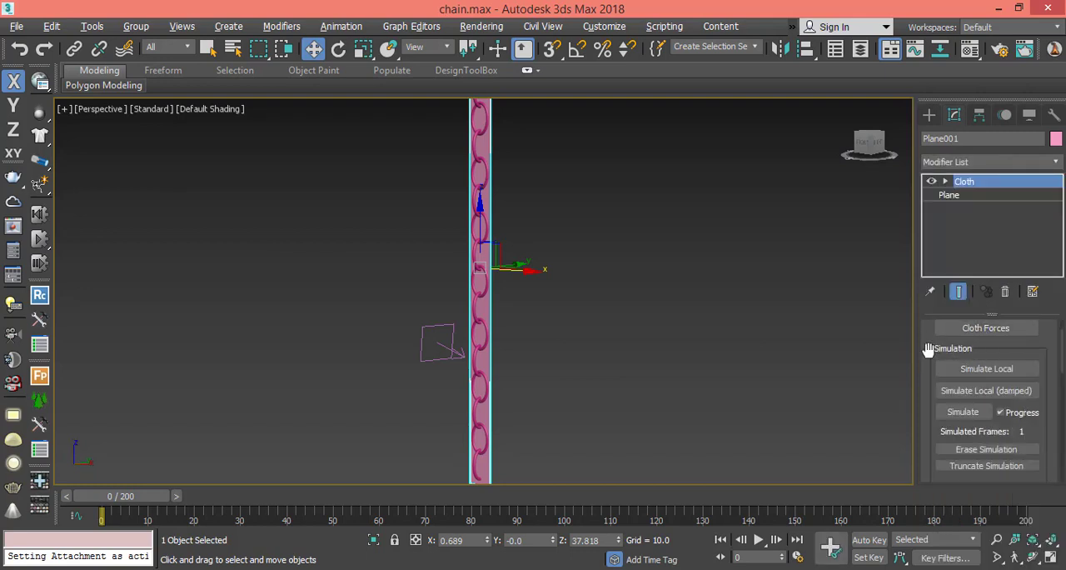
Open the Cloth modifier's object properties and define the plane as a Cloth object.
{"action": "left_click_drag", "start_coordinate": [928, 350], "coordinate": [954, 508]}
{"action": "left_click", "coordinate": [970, 355]}
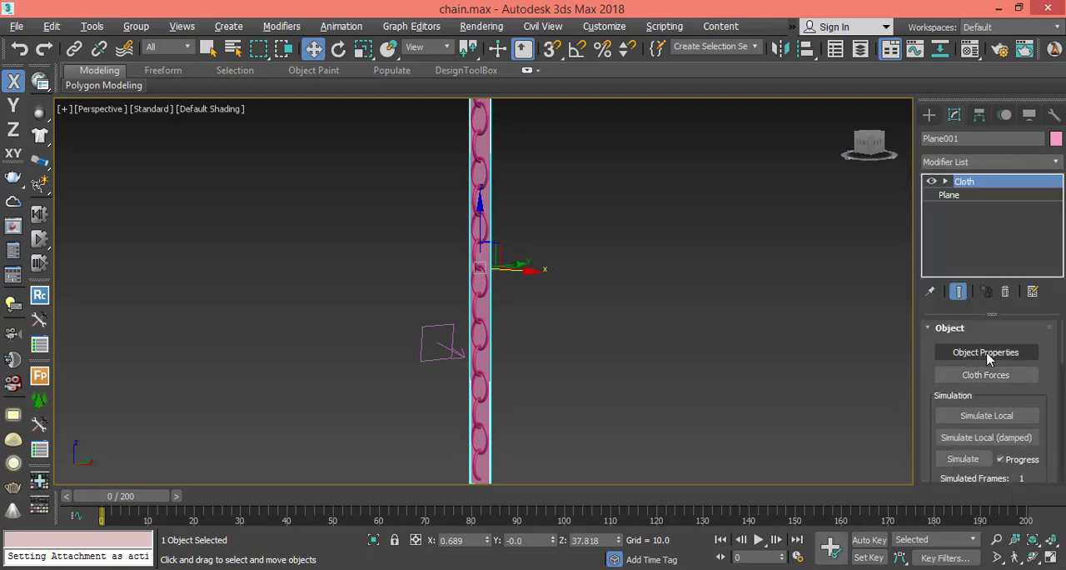
{"action": "left_click", "coordinate": [988, 356]}
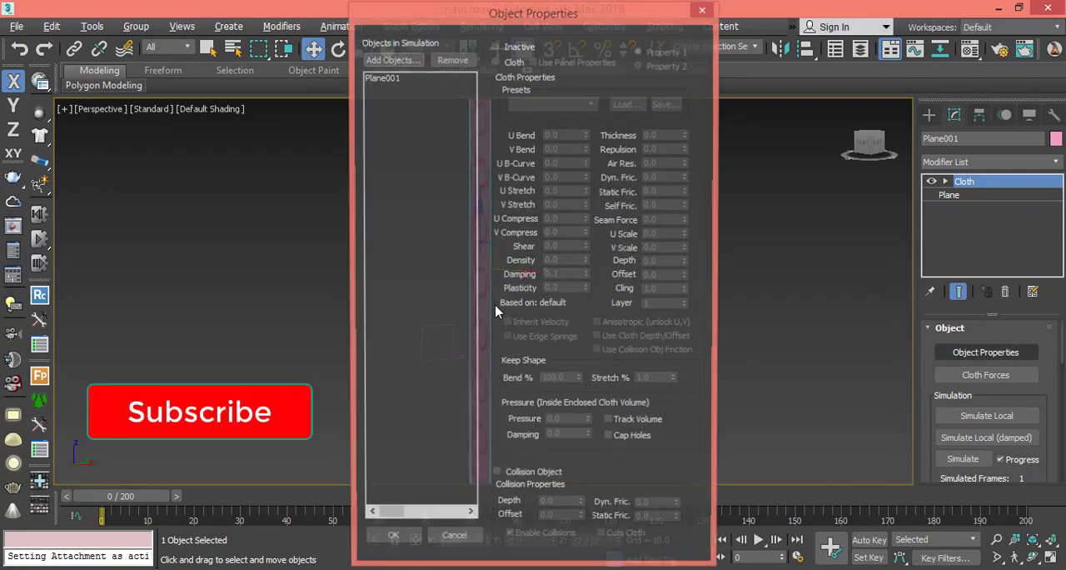
{"action": "left_click", "coordinate": [381, 78]}
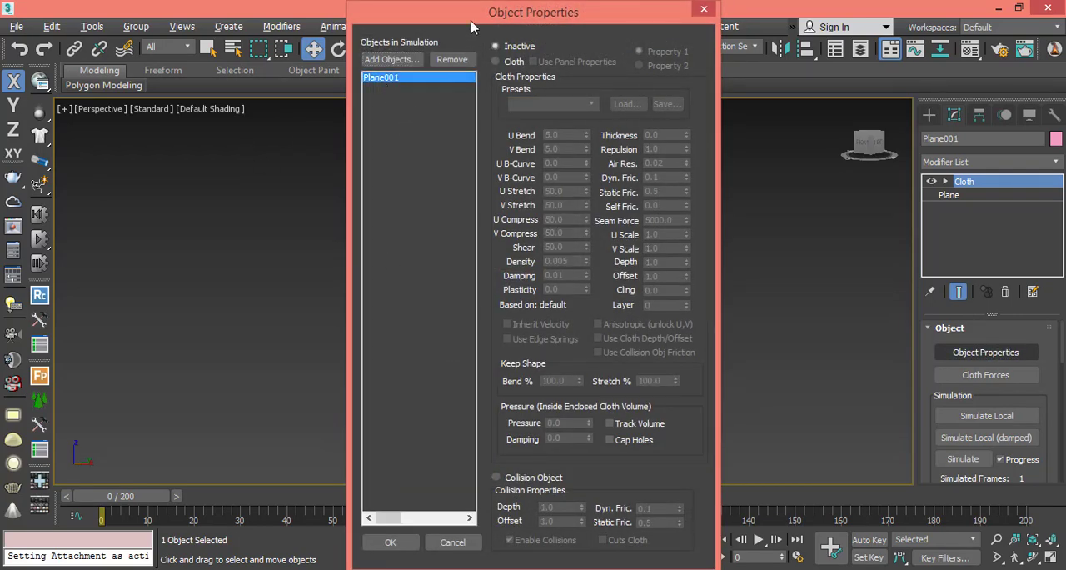
{"action": "left_click_drag", "start_coordinate": [471, 22], "coordinate": [443, 33]}
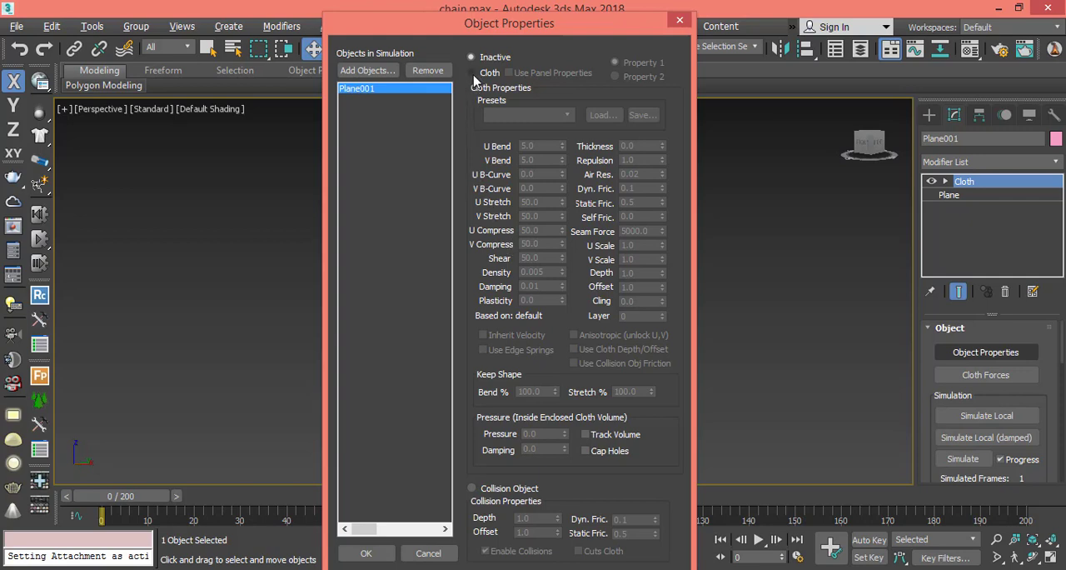
{"action": "left_click", "coordinate": [472, 73]}
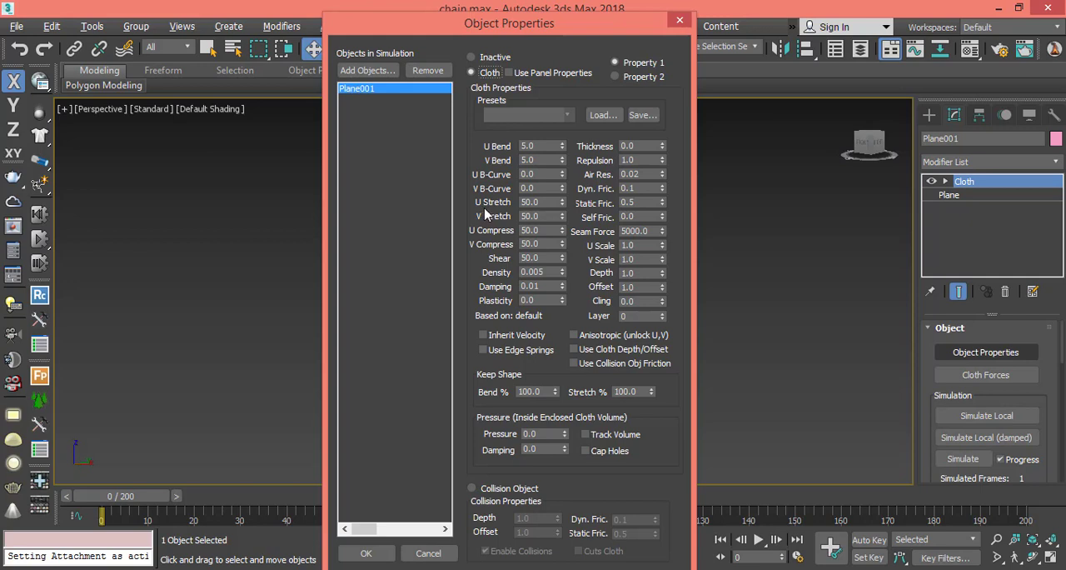
Set the plane's cloth U and V Stretch to 500, Shear to 250 and Density to 0.05.
{"action": "double_click", "coordinate": [548, 202]}
{"action": "type", "text": "500"}
{"action": "key", "text": "Return"}
{"action": "double_click", "coordinate": [539, 258]}
{"action": "key", "text": "Return"}
{"action": "left_click", "coordinate": [542, 271]}
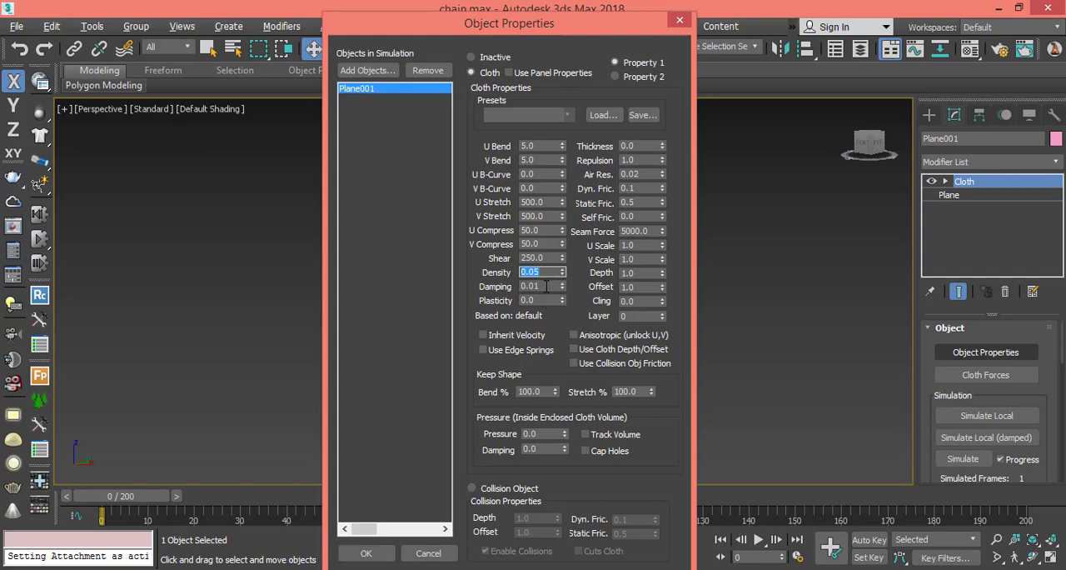
{"action": "left_click", "coordinate": [553, 270]}
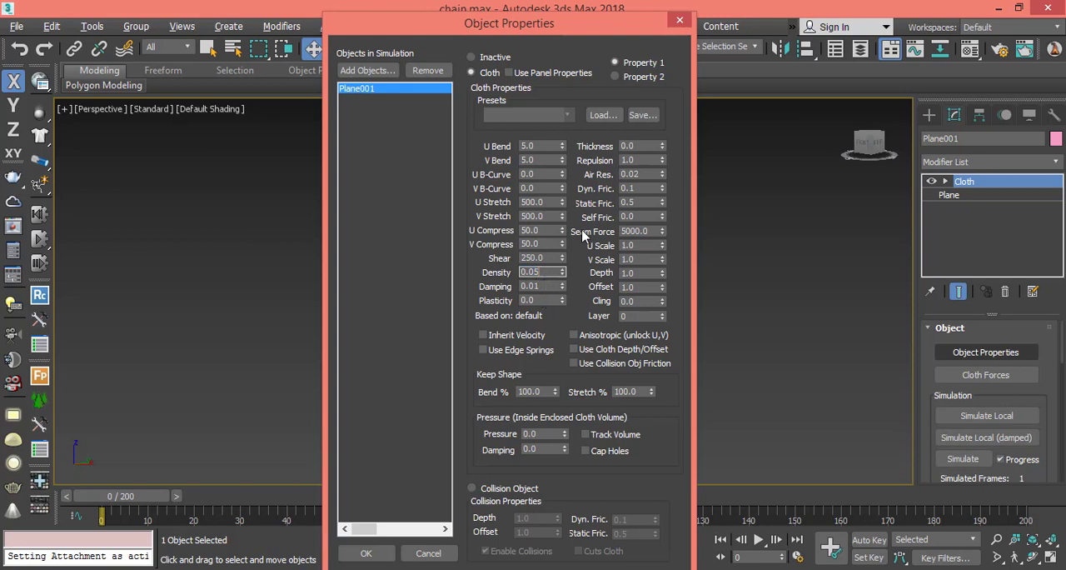
Enable Use Edge Springs, set the cloth Thickness to 1 and accept the object properties.
{"action": "left_click", "coordinate": [505, 351]}
{"action": "double_click", "coordinate": [640, 146]}
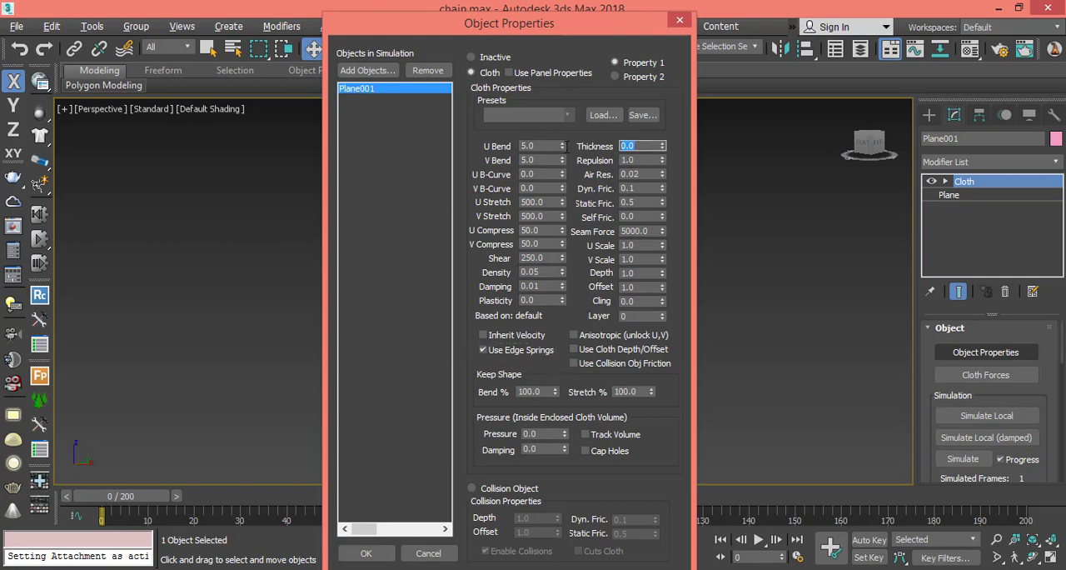
{"action": "type", "text": "1"}
{"action": "left_click", "coordinate": [366, 554]}
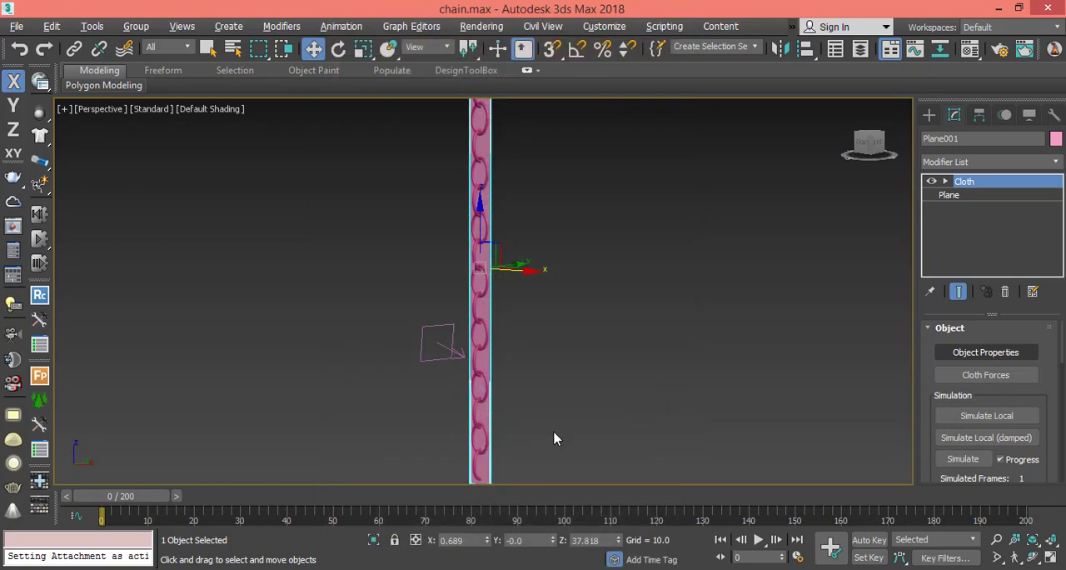
Open the Cloth Forces settings of the plane's Cloth modifier.
{"action": "left_click", "coordinate": [968, 376]}
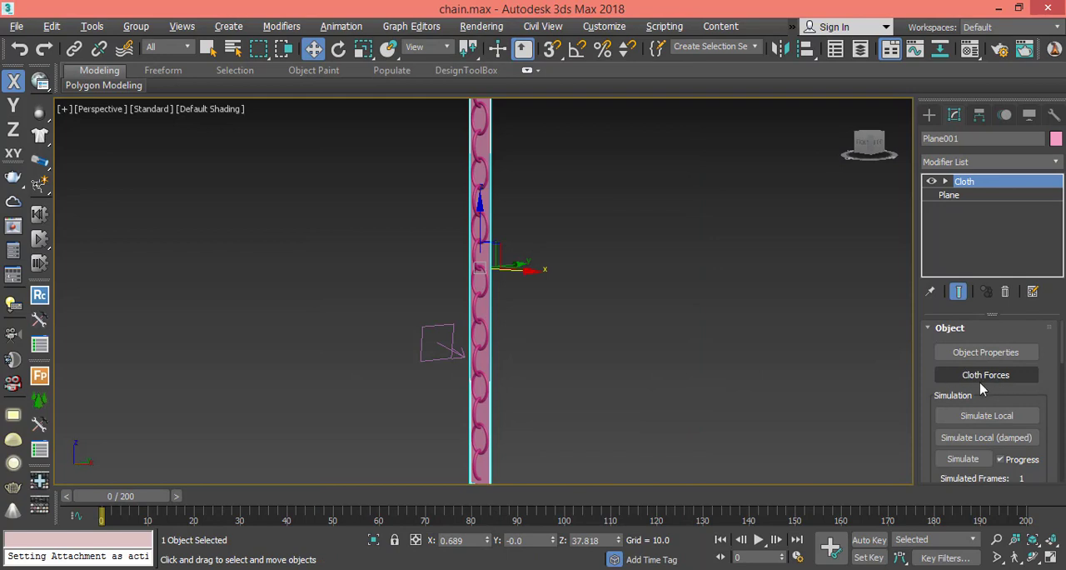
At the Cloth modifier's Group level, select the plane's top two rows of vertices at the holder in the Front view.
{"action": "left_click", "coordinate": [945, 182]}
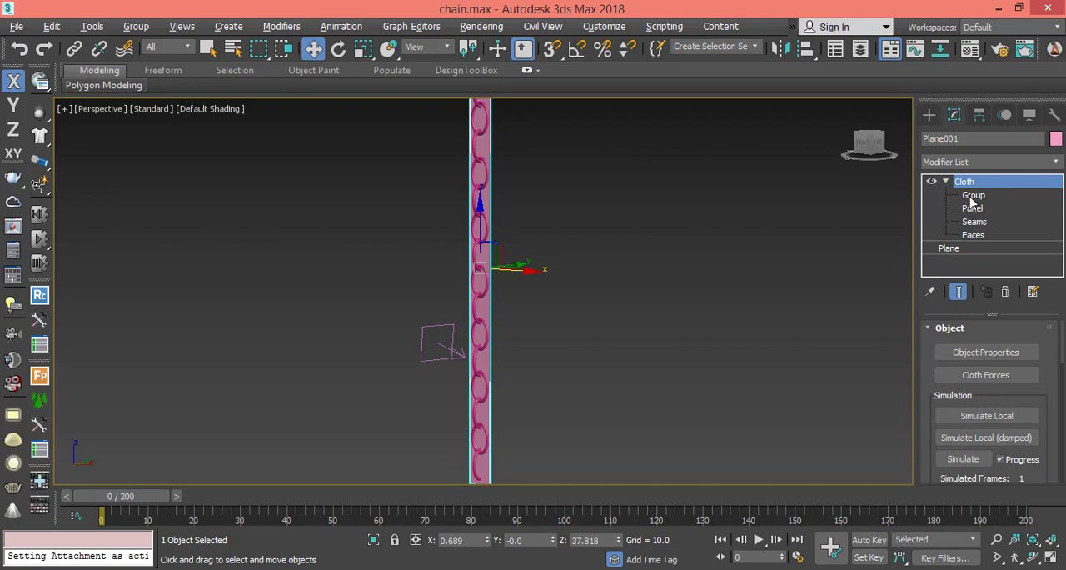
{"action": "left_click", "coordinate": [973, 197]}
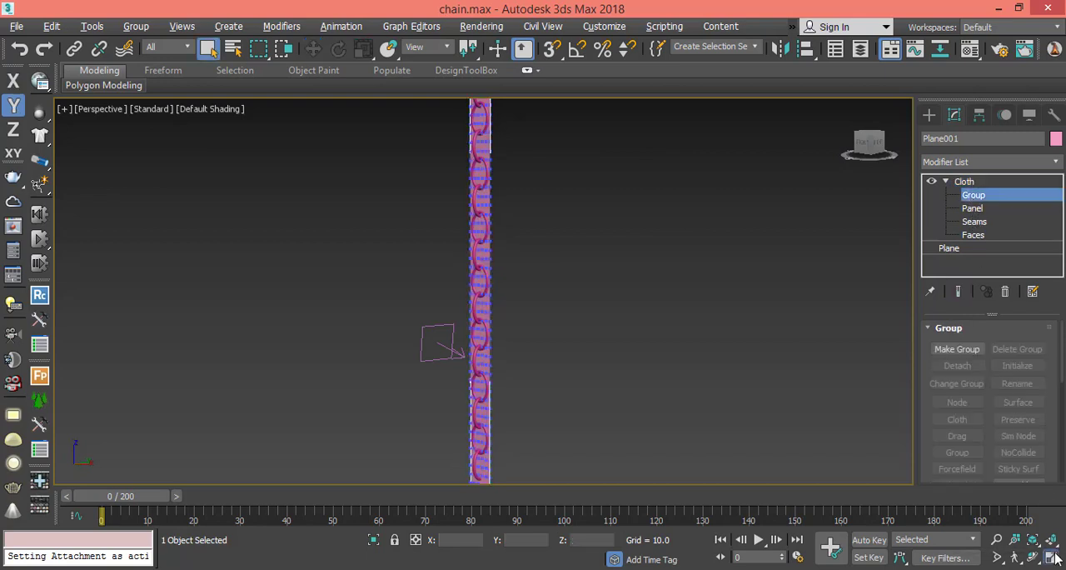
{"action": "key", "text": "alt+w"}
{"action": "right_click", "coordinate": [733, 224]}
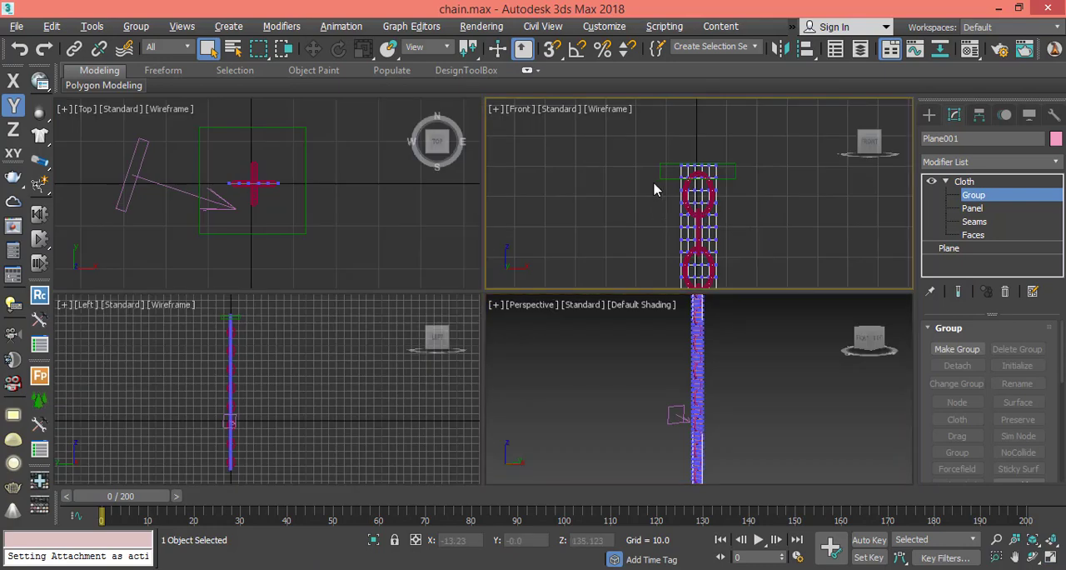
{"action": "scroll", "coordinate": [654, 190], "scroll_direction": "up", "scroll_amount": 5}
{"action": "left_click_drag", "start_coordinate": [626, 166], "coordinate": [780, 228]}
{"action": "left_click_drag", "start_coordinate": [633, 165], "coordinate": [768, 232]}
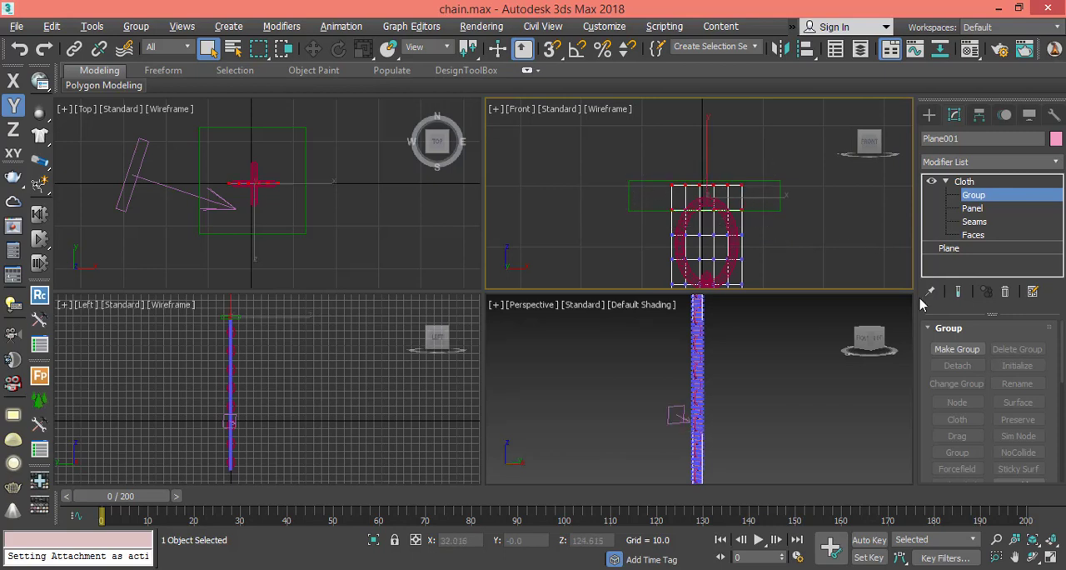
Make a cloth group named prev from the selected top vertices.
{"action": "left_click", "coordinate": [954, 343]}
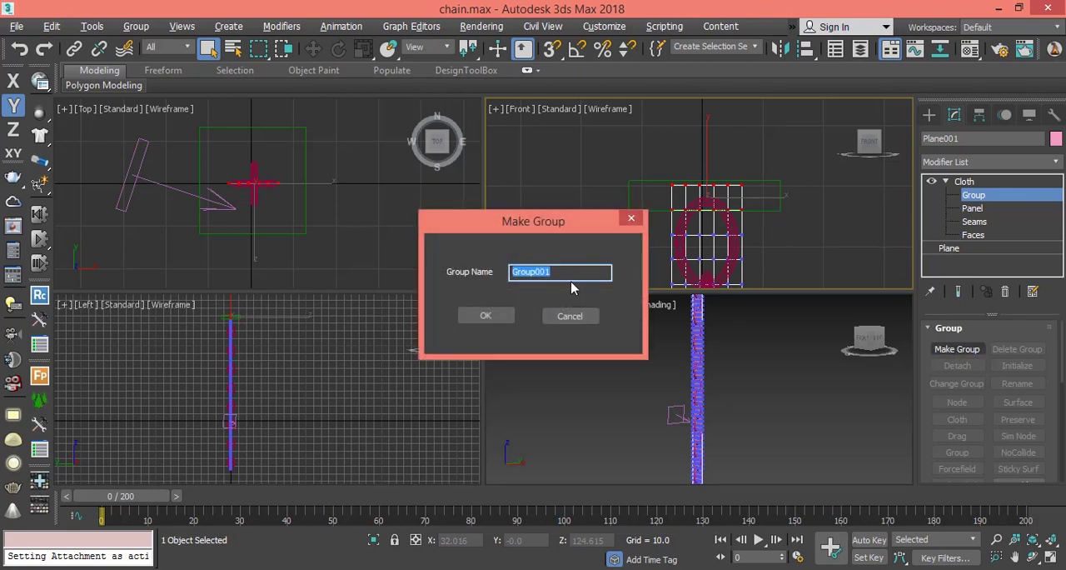
{"action": "type", "text": "prev"}
{"action": "left_click", "coordinate": [491, 317]}
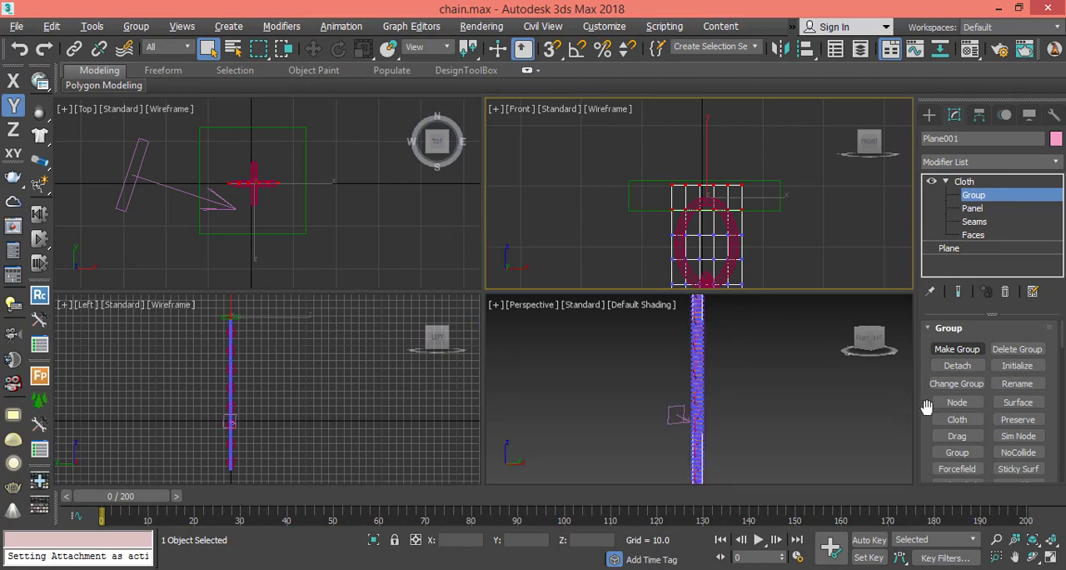
Assign the Preserve constraint to the prev group and return to the Cloth modifier's main level.
{"action": "scroll", "coordinate": [926, 403], "scroll_direction": "down", "scroll_amount": 3}
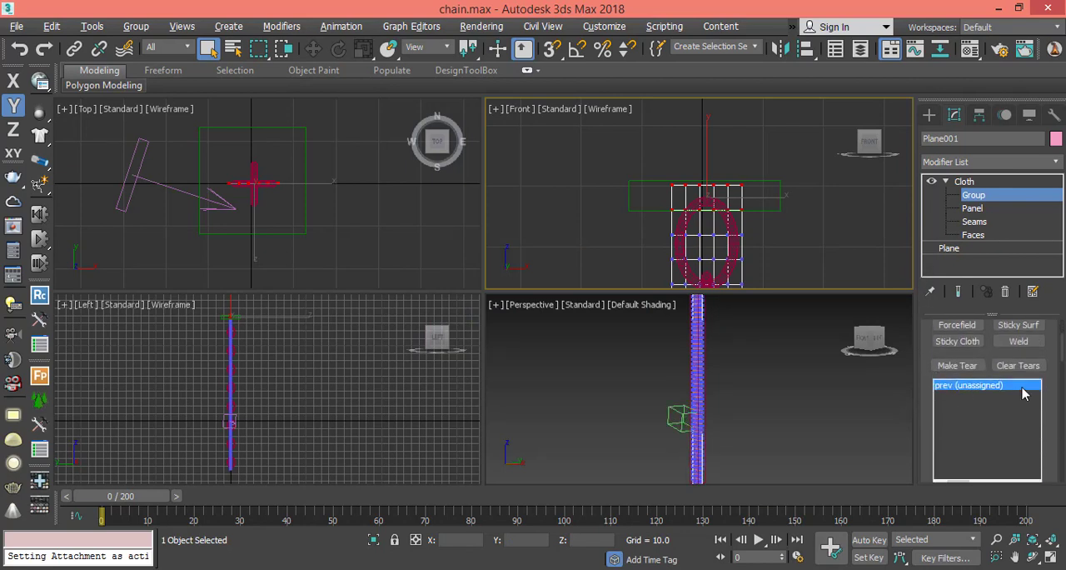
{"action": "scroll", "coordinate": [1041, 379], "scroll_direction": "up", "scroll_amount": 2}
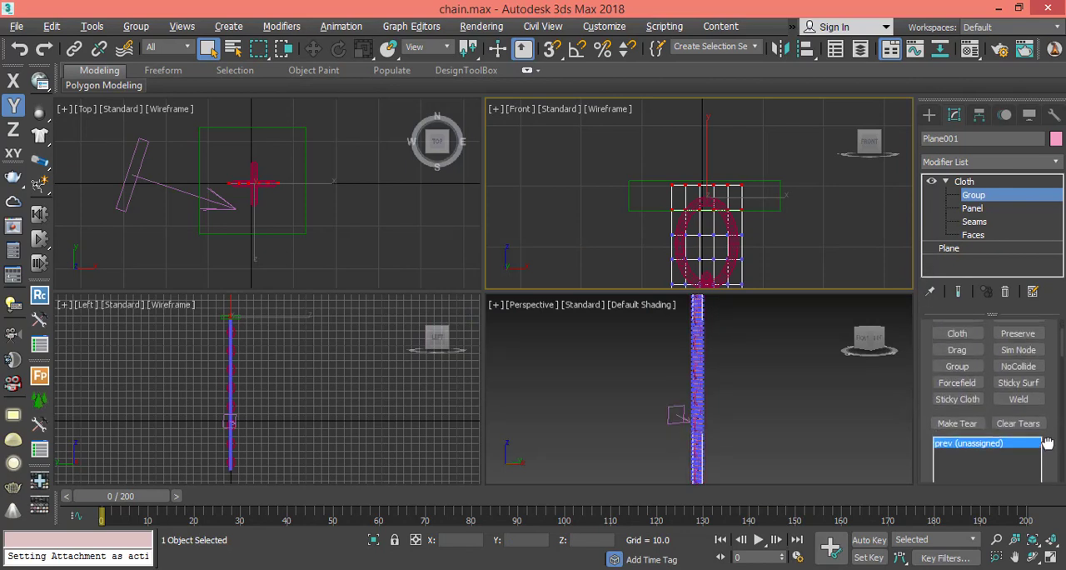
{"action": "left_click", "coordinate": [1016, 336]}
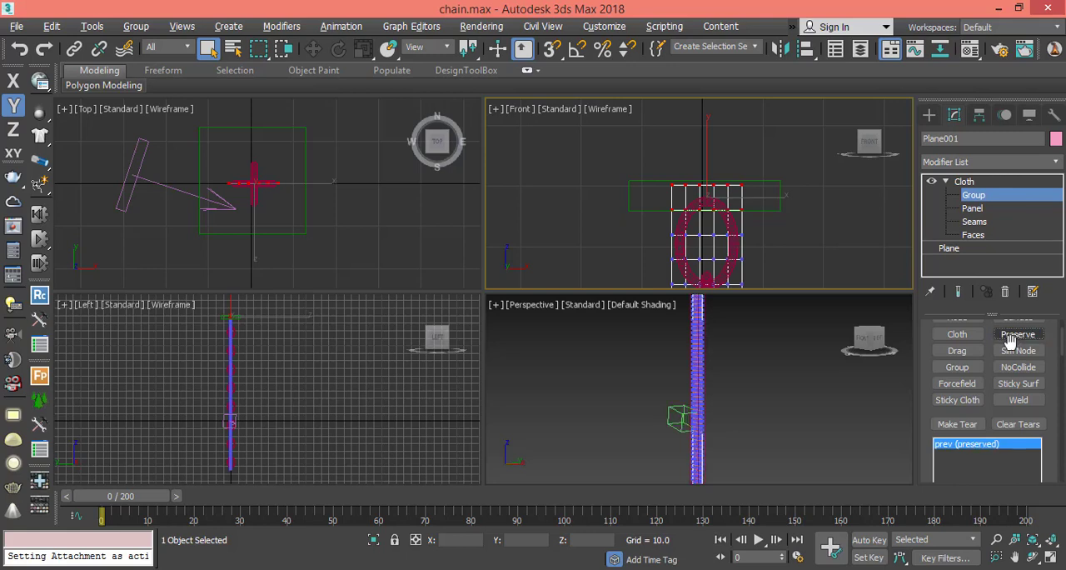
{"action": "left_click_drag", "start_coordinate": [925, 450], "coordinate": [920, 385]}
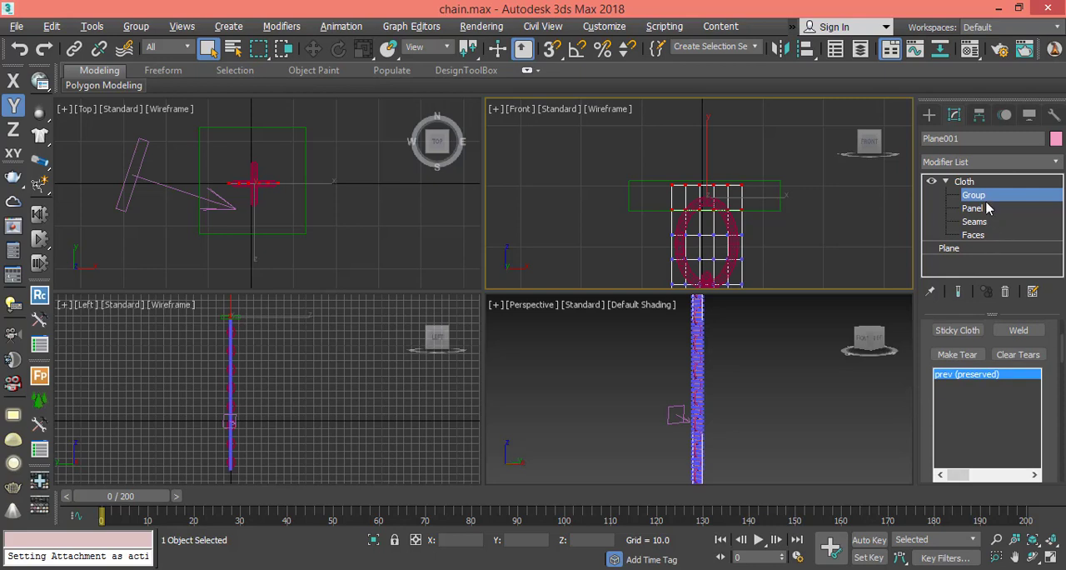
{"action": "left_click", "coordinate": [963, 181]}
{"action": "left_click", "coordinate": [946, 181]}
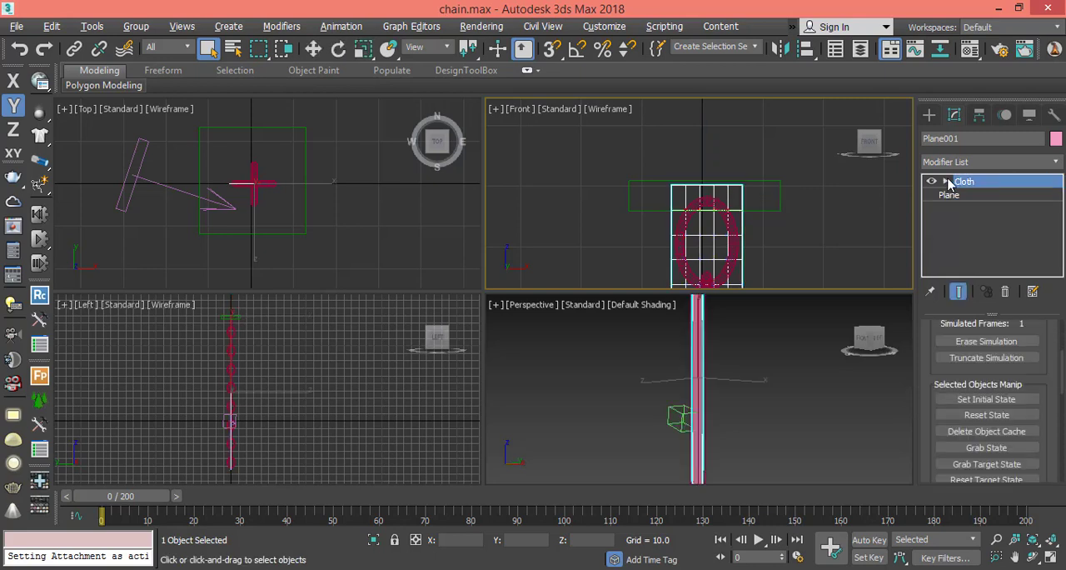
Add Wind001 to the forces in the plane's cloth simulation and accept the Forces settings.
{"action": "left_click_drag", "start_coordinate": [933, 350], "coordinate": [924, 407]}
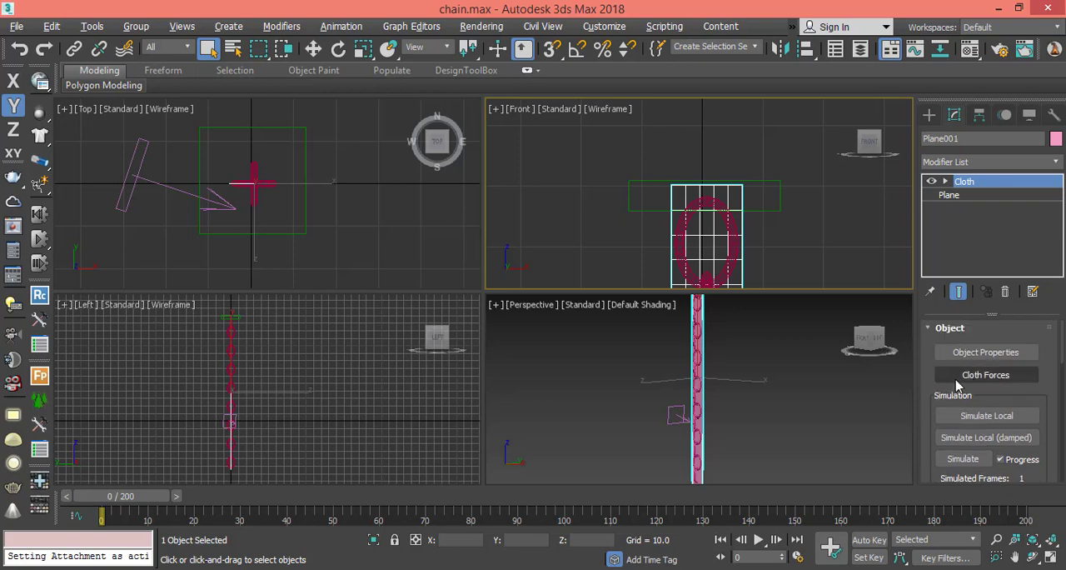
{"action": "left_click", "coordinate": [983, 379]}
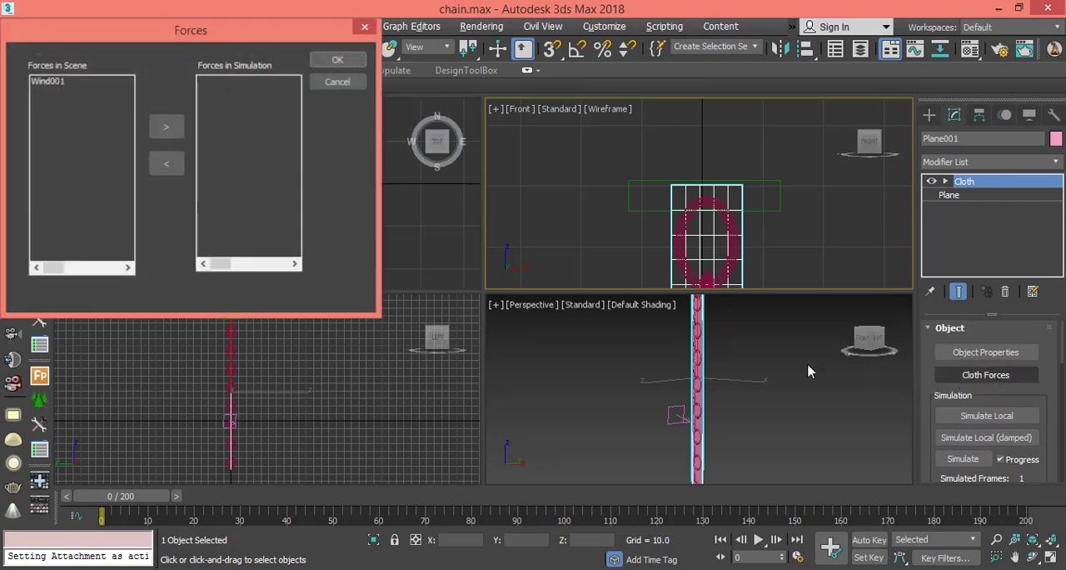
{"action": "left_click", "coordinate": [51, 83]}
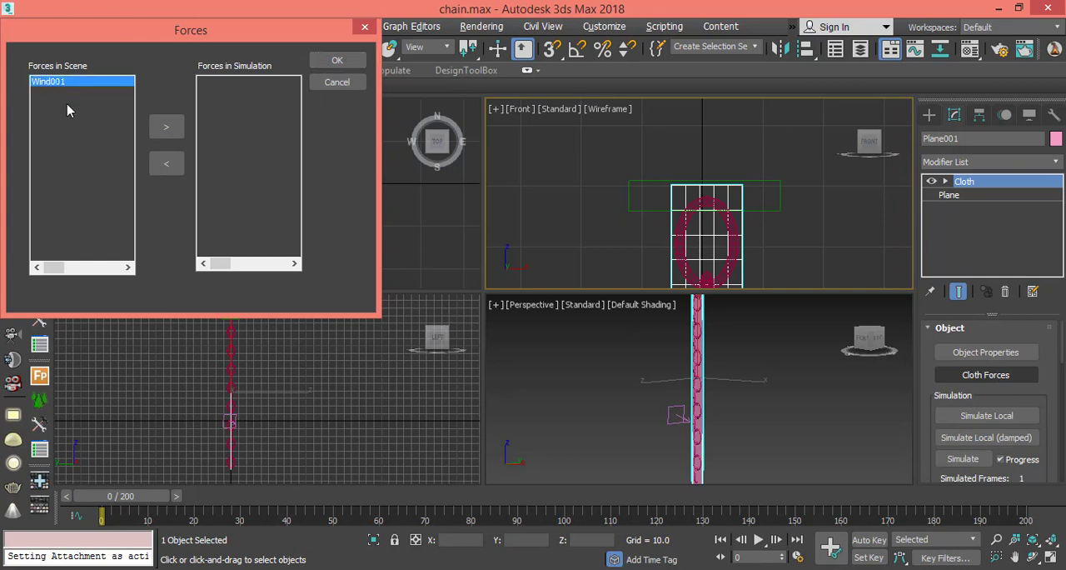
{"action": "left_click", "coordinate": [166, 129]}
{"action": "left_click", "coordinate": [239, 85]}
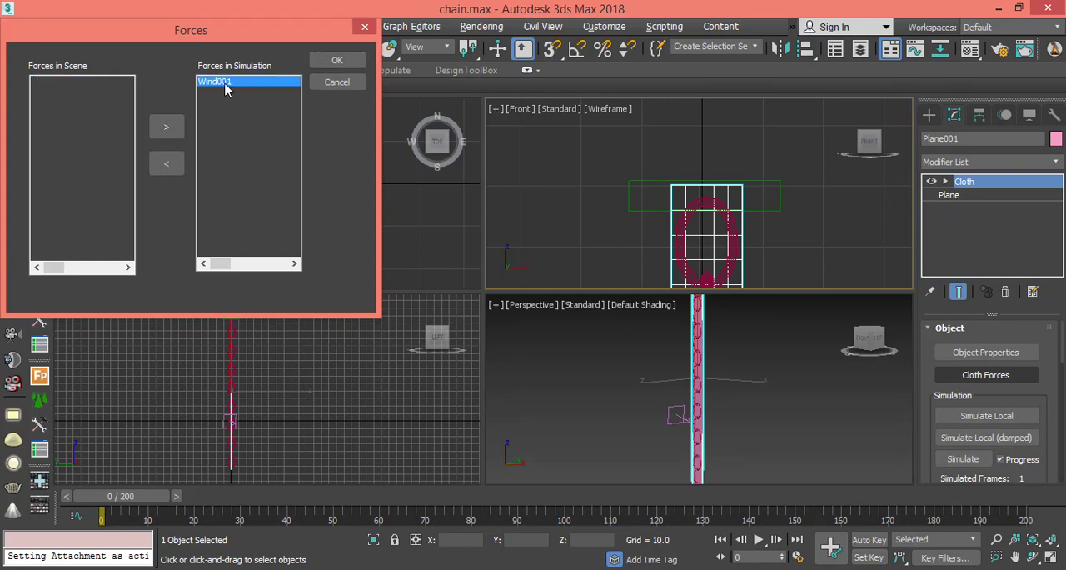
{"action": "left_click", "coordinate": [335, 68]}
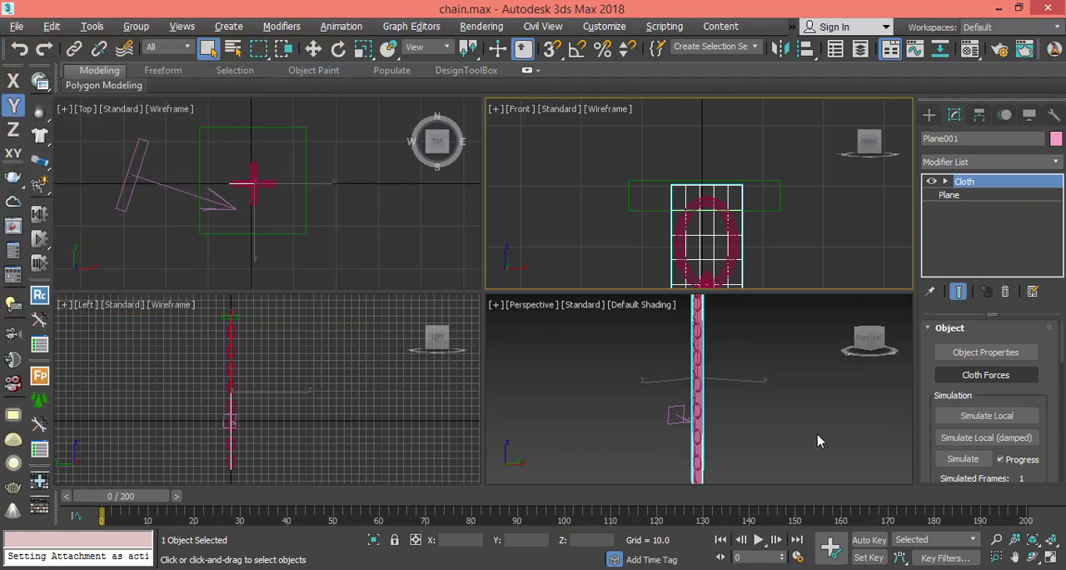
Select the wind space warp in the maximized Perspective view and set its Strength to 4.
{"action": "right_click", "coordinate": [844, 448]}
{"action": "left_click", "coordinate": [1050, 558]}
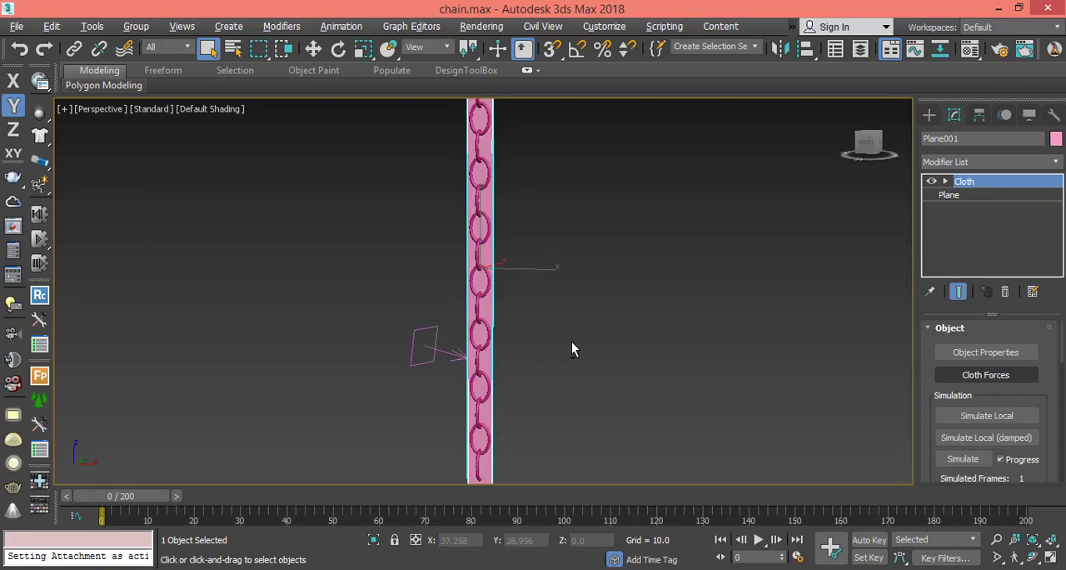
{"action": "left_click", "coordinate": [930, 114]}
{"action": "left_click", "coordinate": [423, 346]}
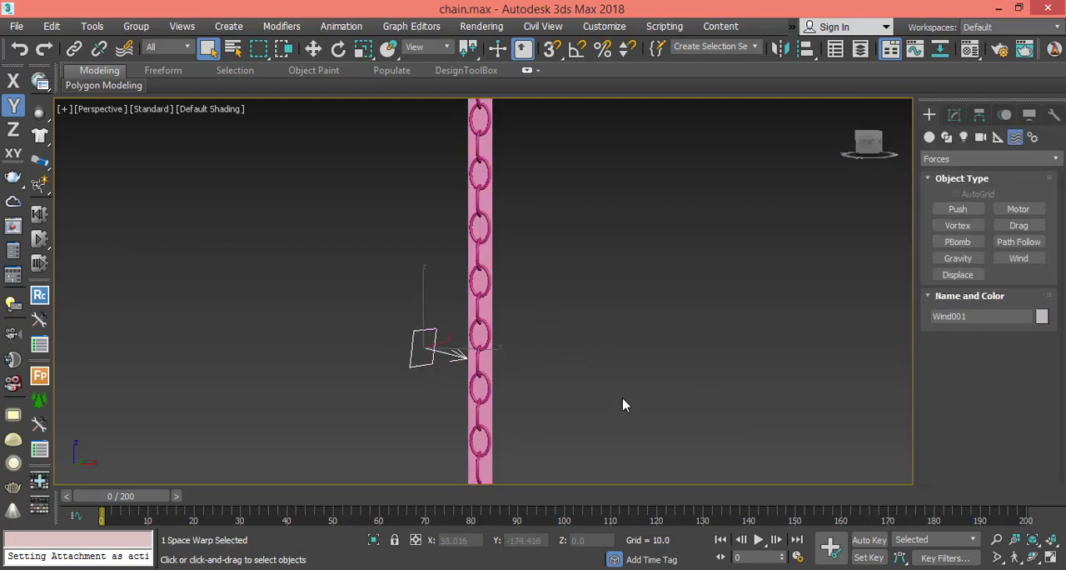
{"action": "left_click", "coordinate": [955, 114]}
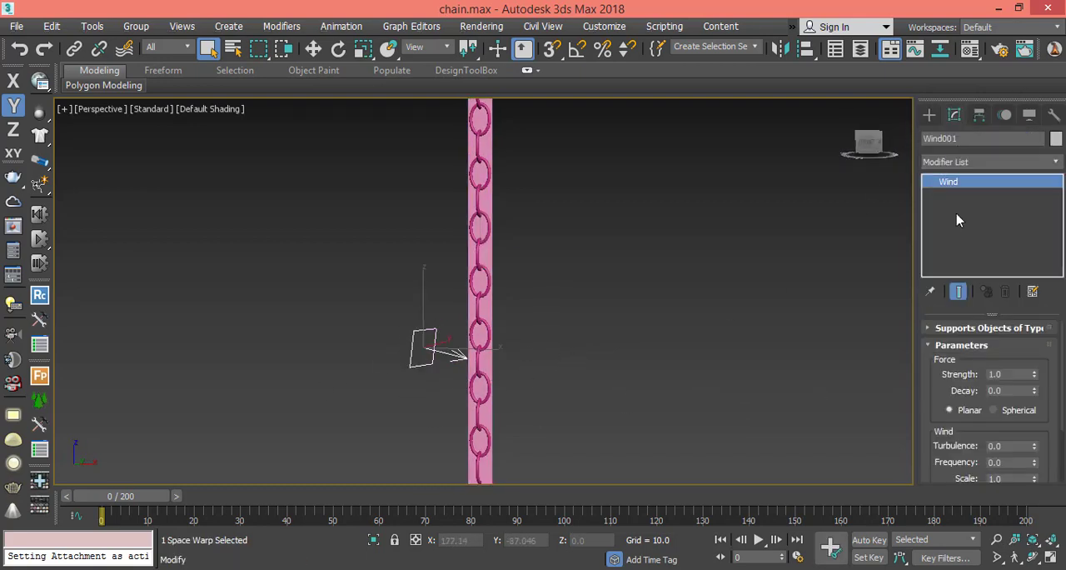
{"action": "double_click", "coordinate": [996, 374]}
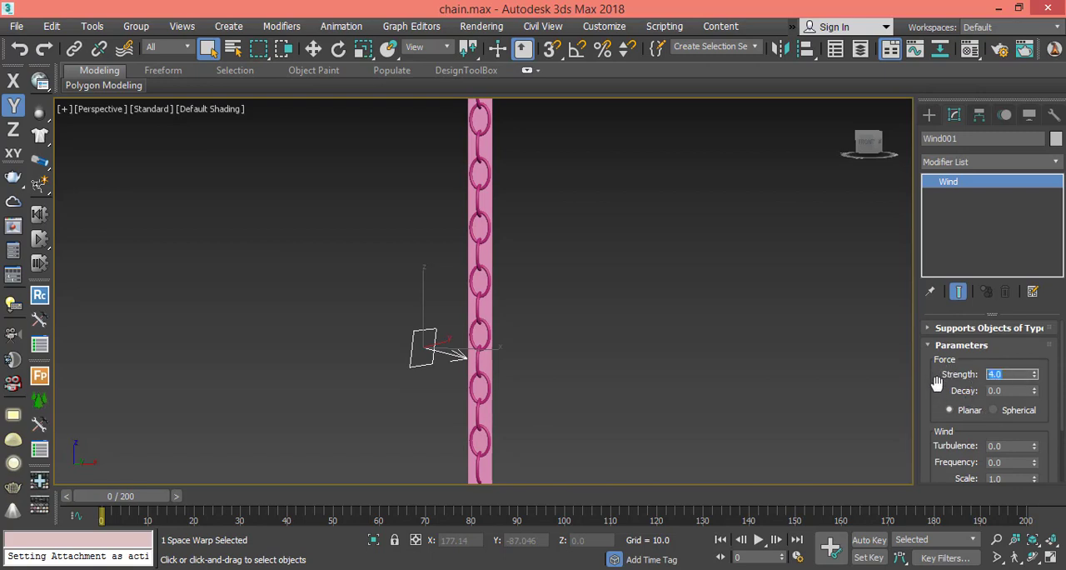
{"action": "mouse_move", "coordinate": [933, 376]}
{"action": "left_mouse_down"}
{"action": "mouse_move", "coordinate": [931, 326]}
{"action": "mouse_move", "coordinate": [931, 380]}
{"action": "left_mouse_up"}
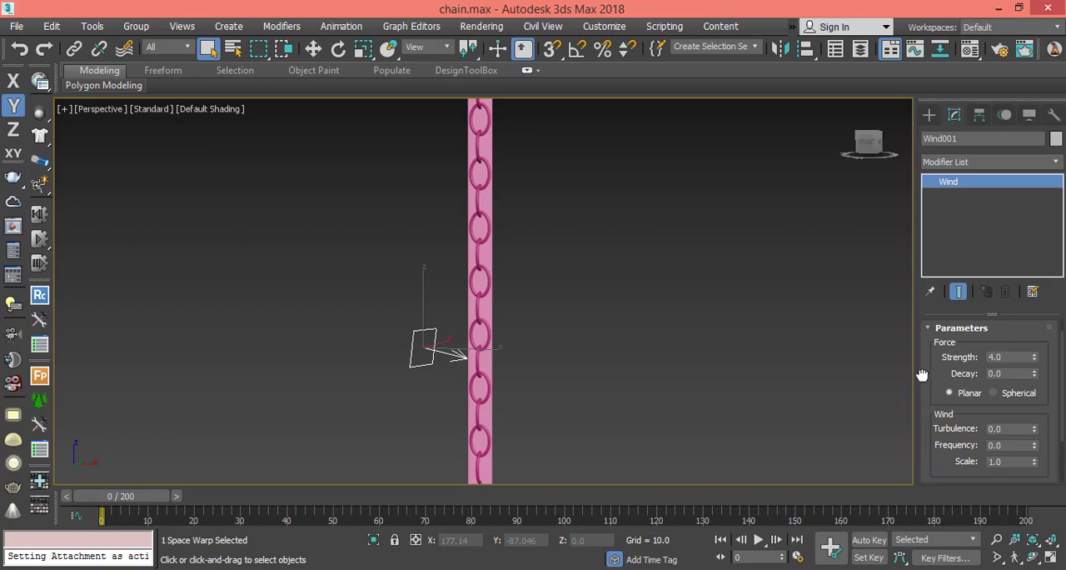
Set the wind's Turbulence to 1, Frequency to 0.7 and Scale to 0.2.
{"action": "left_click_drag", "start_coordinate": [923, 375], "coordinate": [920, 343]}
{"action": "double_click", "coordinate": [1010, 372]}
{"action": "type", "text": "1"}
{"action": "key", "text": "Return"}
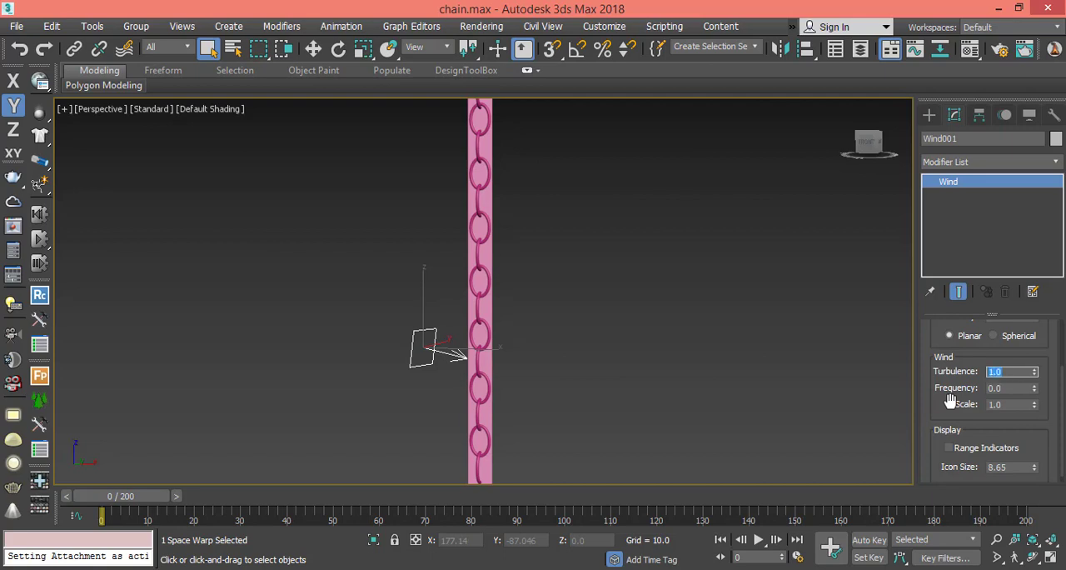
{"action": "key", "text": "Tab"}
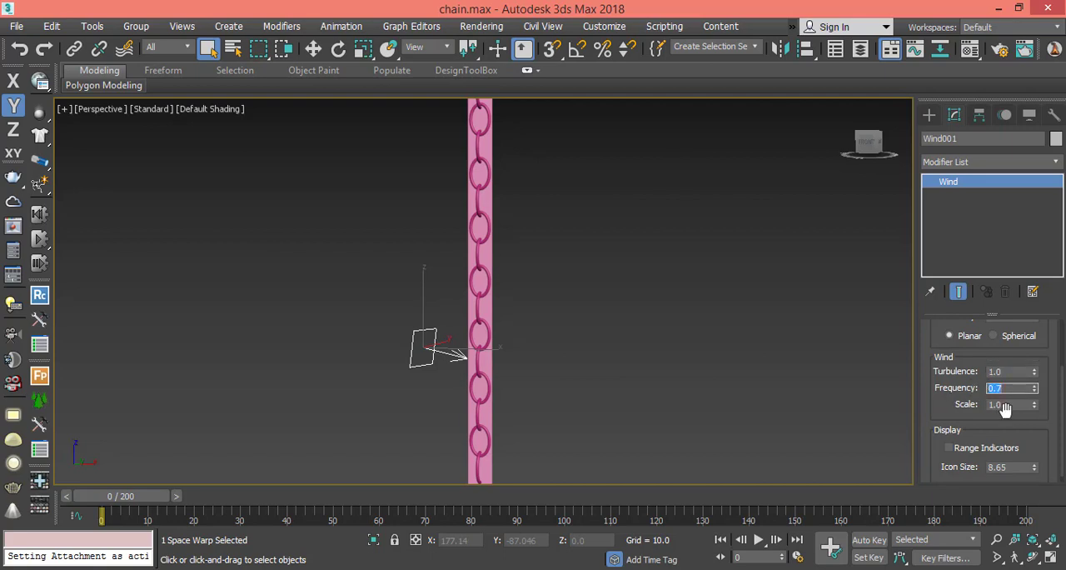
{"action": "key", "text": "Tab"}
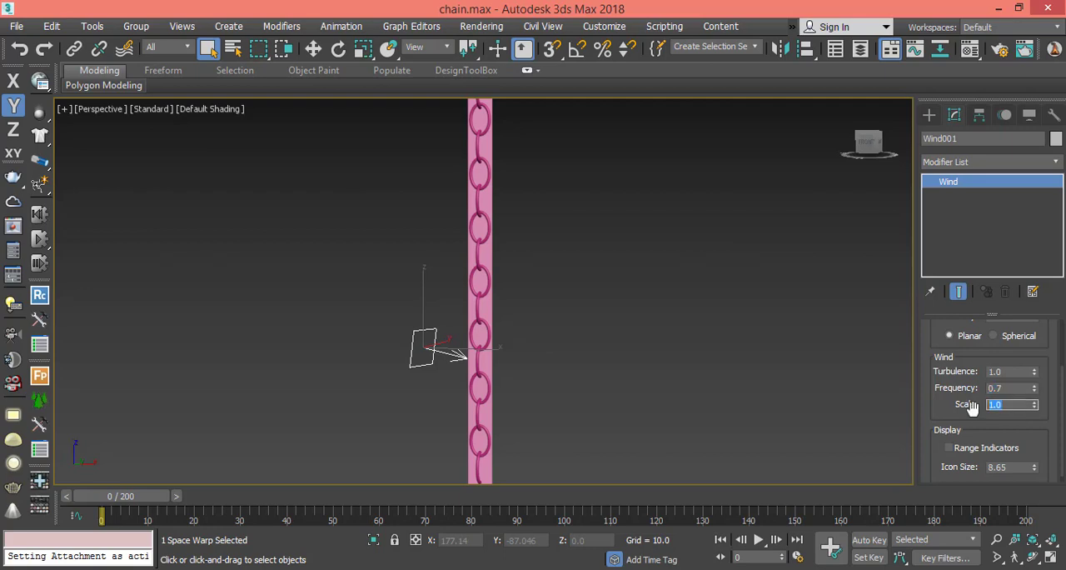
{"action": "type", "text": ".2"}
{"action": "key", "text": "Return"}
Change the wind's Scale to 0.1 and its Turbulence to 2.
{"action": "double_click", "coordinate": [1022, 406]}
{"action": "double_click", "coordinate": [1018, 372]}
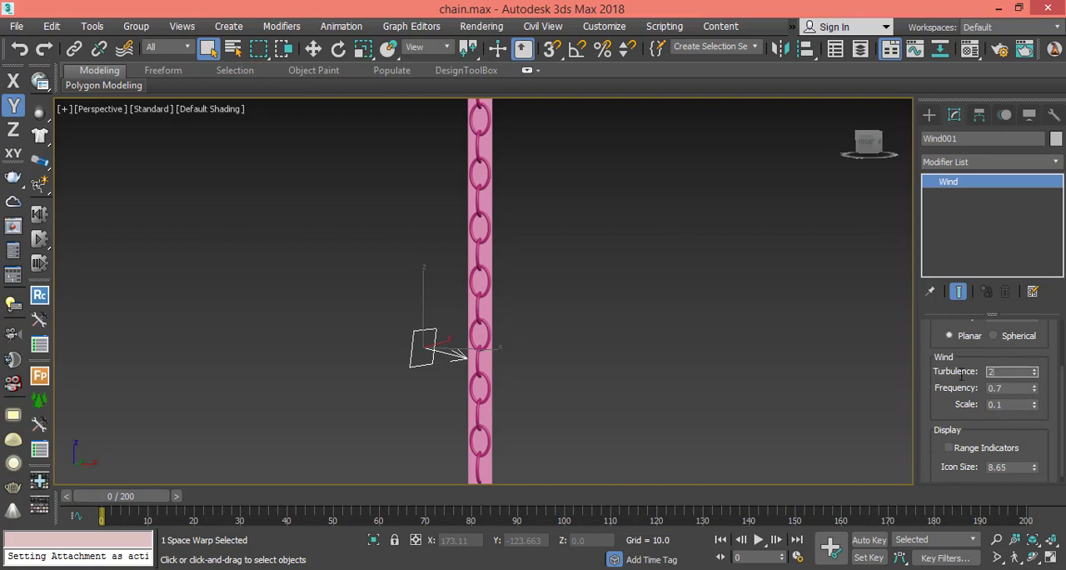
{"action": "scroll", "coordinate": [932, 390], "scroll_direction": "up", "scroll_amount": 3}
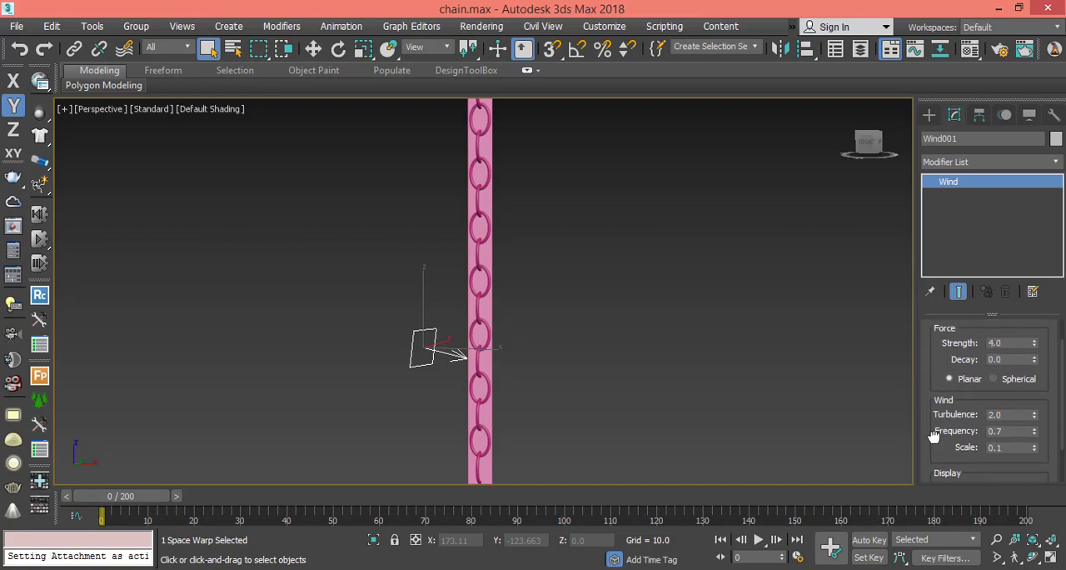
{"action": "scroll", "coordinate": [941, 433], "scroll_direction": "up", "scroll_amount": 1}
{"action": "left_click_drag", "start_coordinate": [947, 433], "coordinate": [947, 455]}
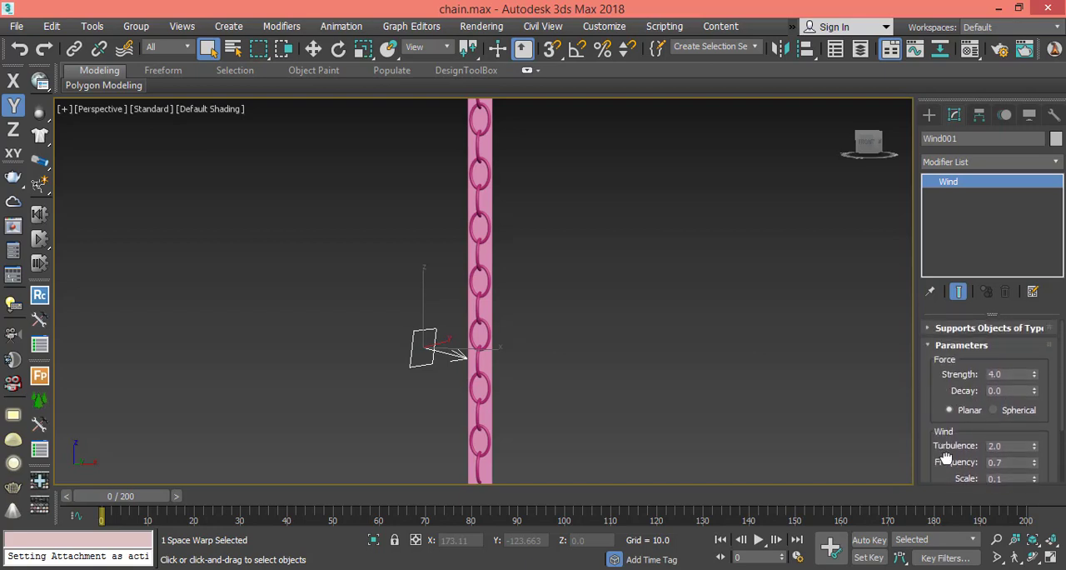
{"action": "left_click_drag", "start_coordinate": [927, 354], "coordinate": [926, 452]}
Select the plane behind the chain and run its Cloth simulation.
{"action": "left_click", "coordinate": [489, 360]}
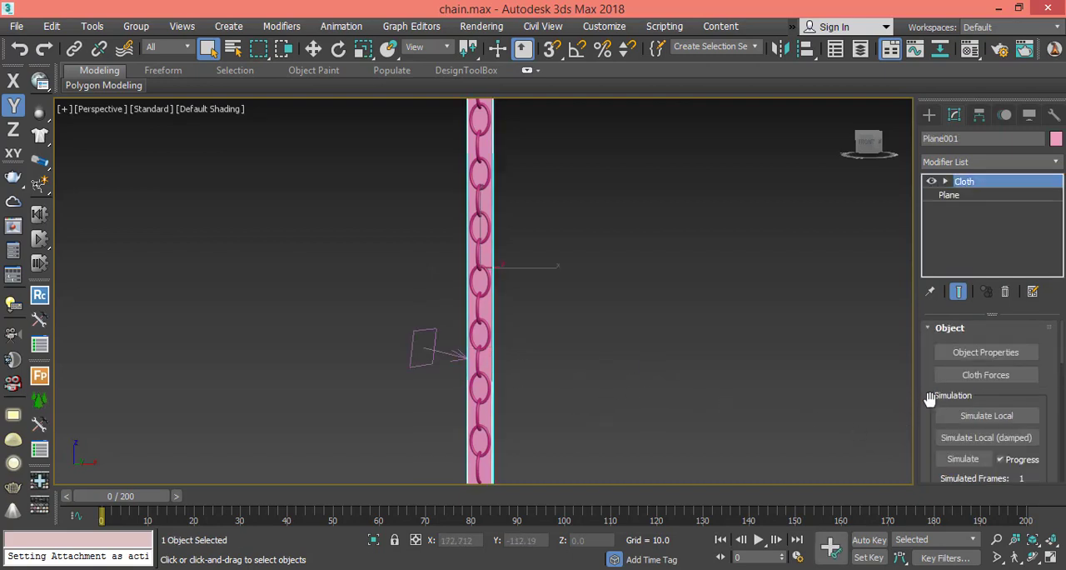
{"action": "left_click_drag", "start_coordinate": [930, 400], "coordinate": [920, 327]}
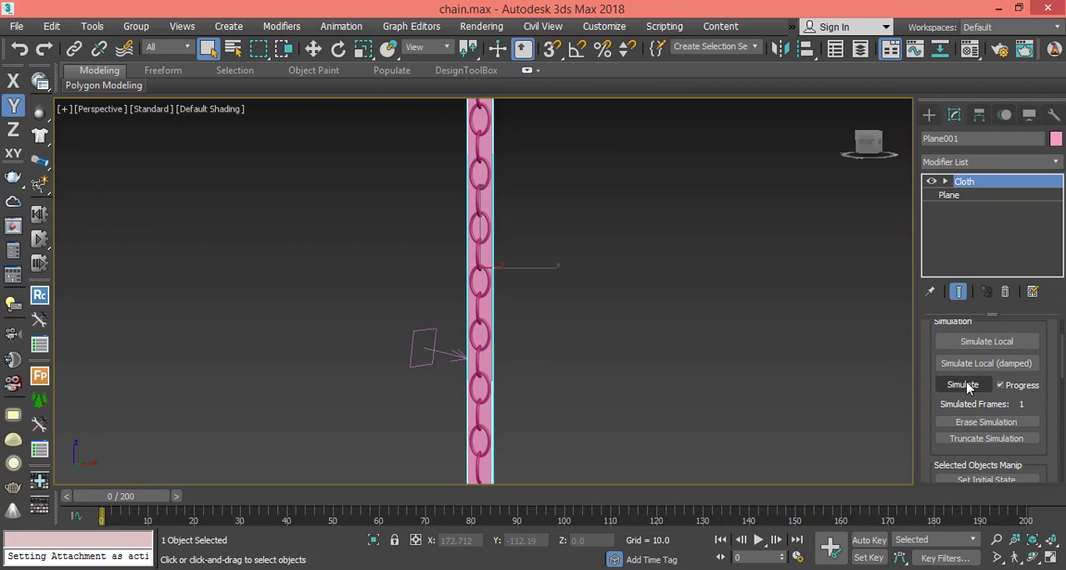
{"action": "left_click", "coordinate": [963, 385]}
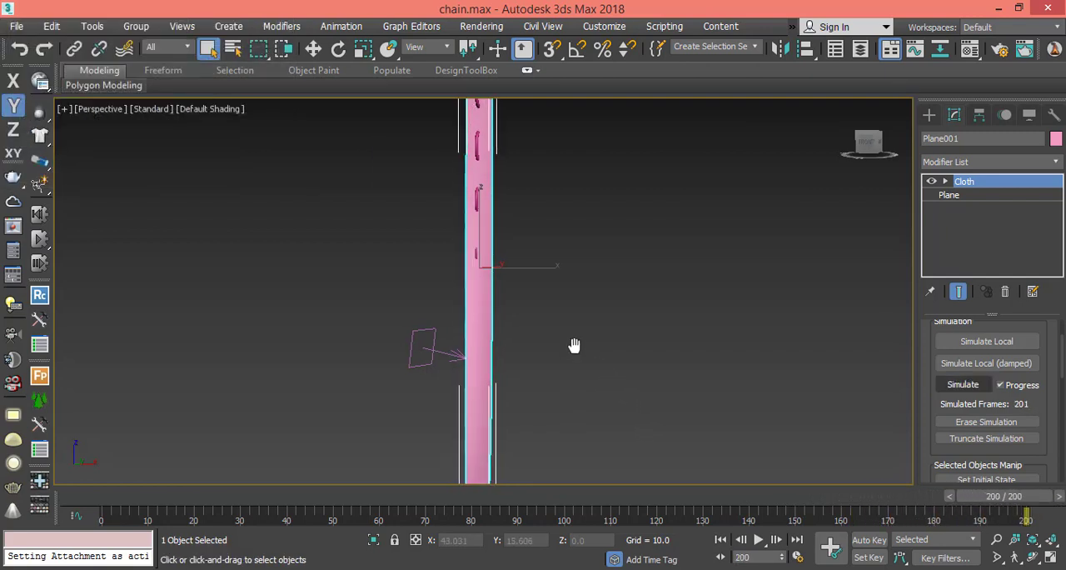
Scrub through the simulated frames to review the plane's motion, and return to frame 0.
{"action": "scroll", "coordinate": [578, 350], "scroll_direction": "down", "scroll_amount": 2}
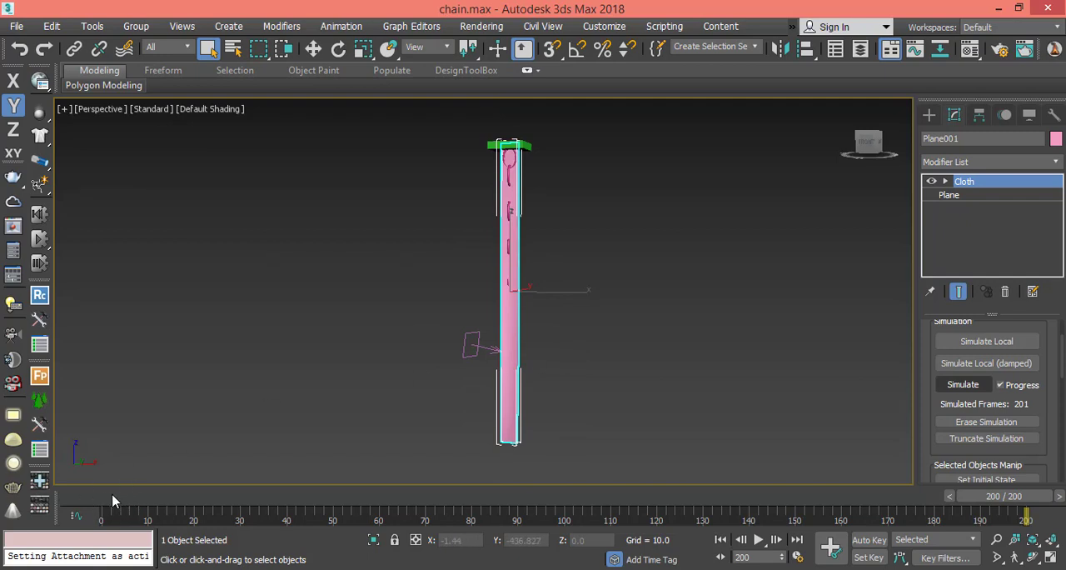
{"action": "left_click_drag", "start_coordinate": [113, 501], "coordinate": [141, 556]}
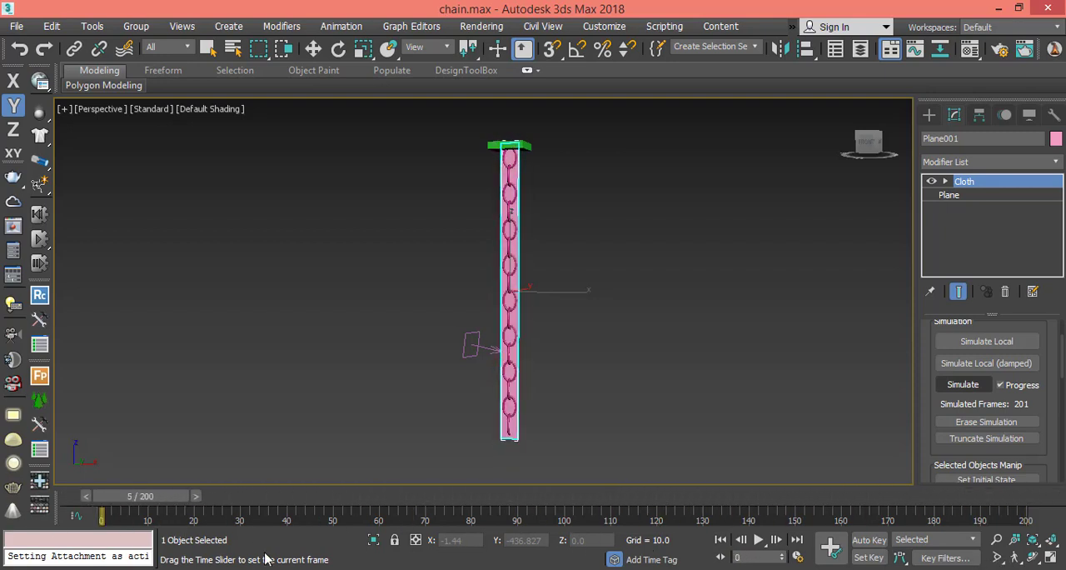
{"action": "left_click_drag", "start_coordinate": [265, 559], "coordinate": [9, 516]}
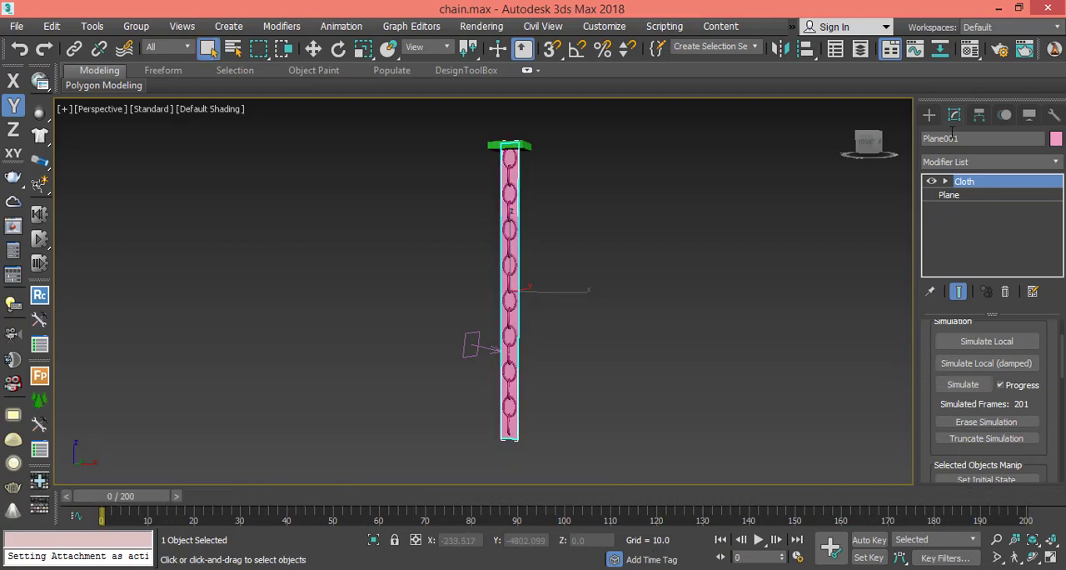
Select the chain and apply a Skin Wrap modifier to it.
{"action": "left_click", "coordinate": [930, 114]}
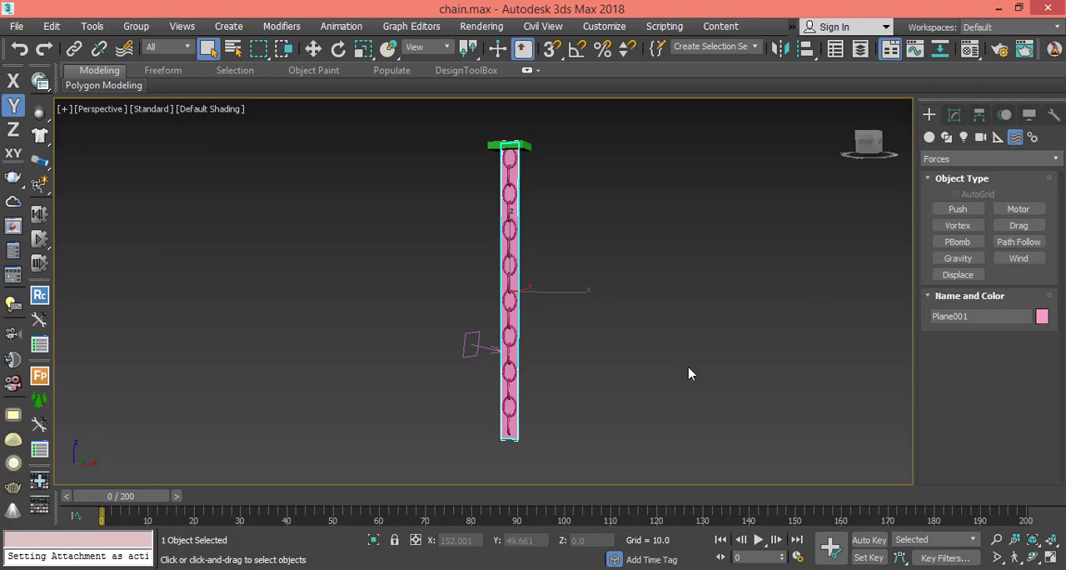
{"action": "left_click", "coordinate": [509, 389]}
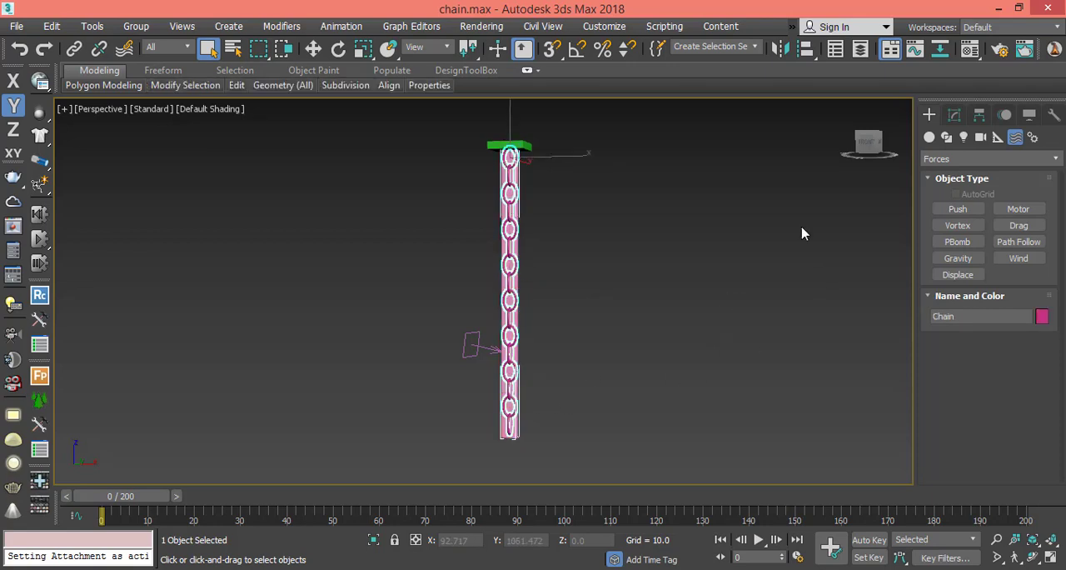
{"action": "left_click", "coordinate": [955, 116]}
{"action": "left_click", "coordinate": [984, 161]}
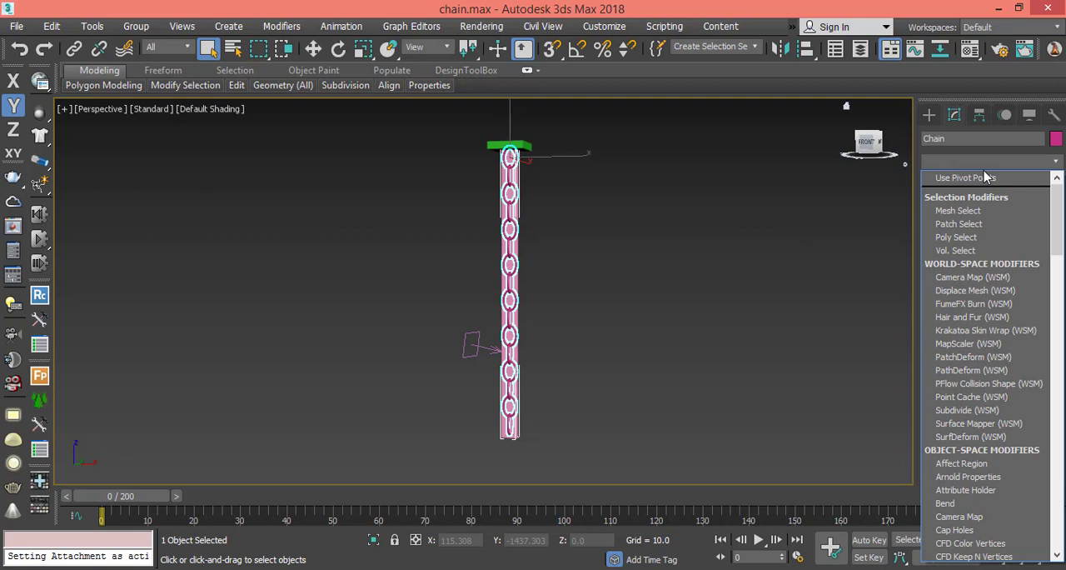
{"action": "key", "text": "s"}
{"action": "key", "text": "s"}
{"action": "key", "text": "s"}
{"action": "key", "text": "s"}
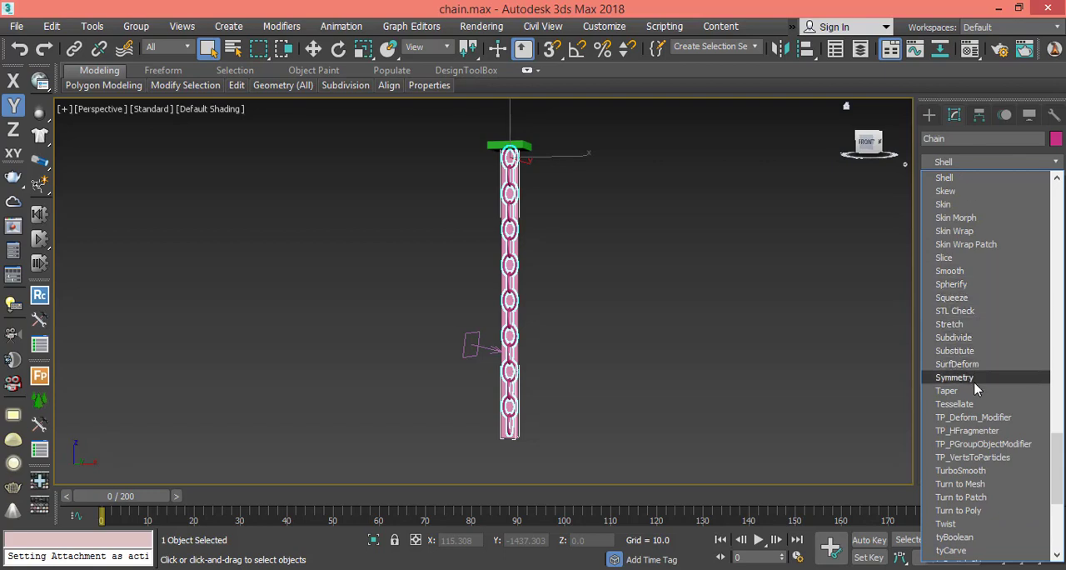
{"action": "left_click", "coordinate": [979, 233]}
{"action": "left_click_drag", "start_coordinate": [923, 393], "coordinate": [925, 342]}
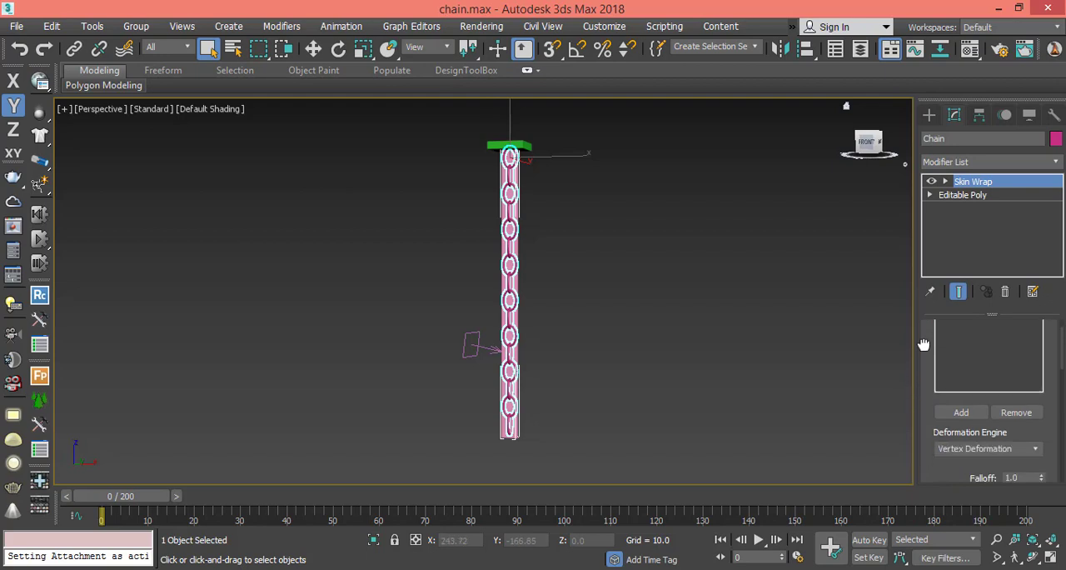
{"action": "scroll", "coordinate": [927, 399], "scroll_direction": "up", "scroll_amount": 2}
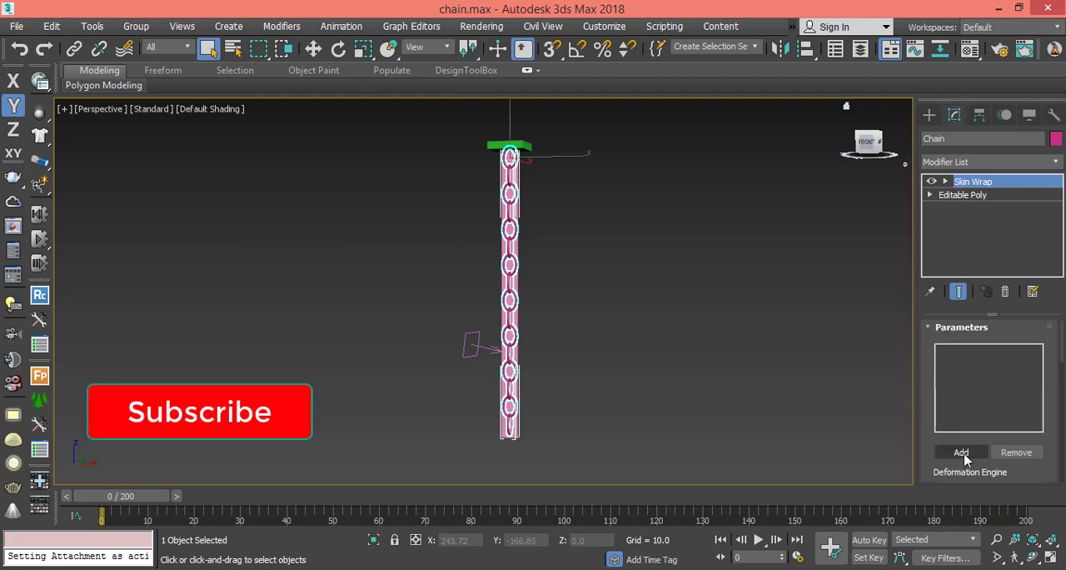
Add Plane001 as the control object of the chain's Skin Wrap and leave pick mode.
{"action": "left_click", "coordinate": [961, 452]}
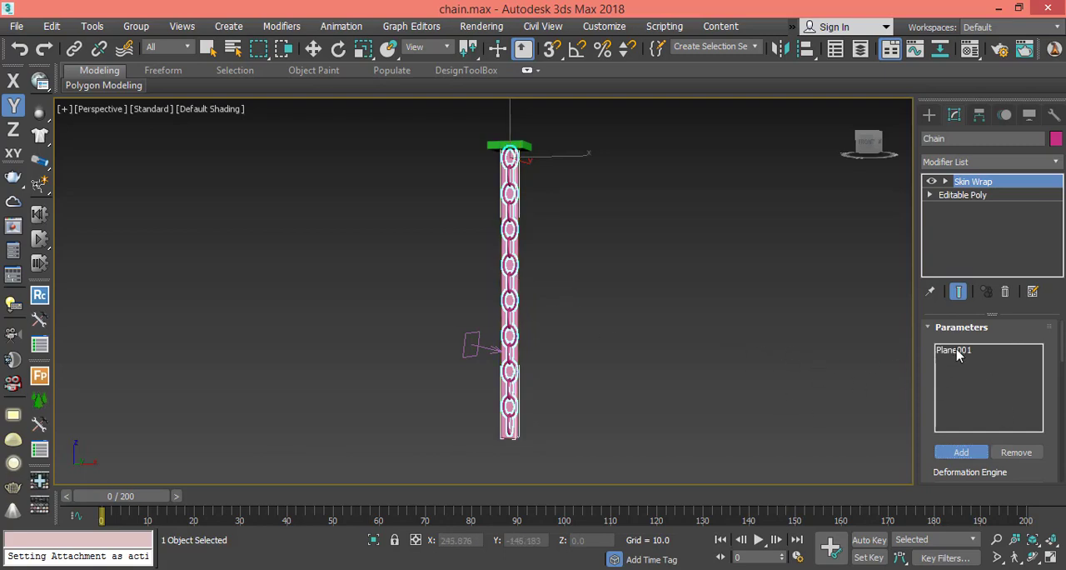
{"action": "left_click", "coordinate": [957, 351]}
{"action": "left_click_drag", "start_coordinate": [927, 424], "coordinate": [927, 387]}
{"action": "key", "text": "w"}
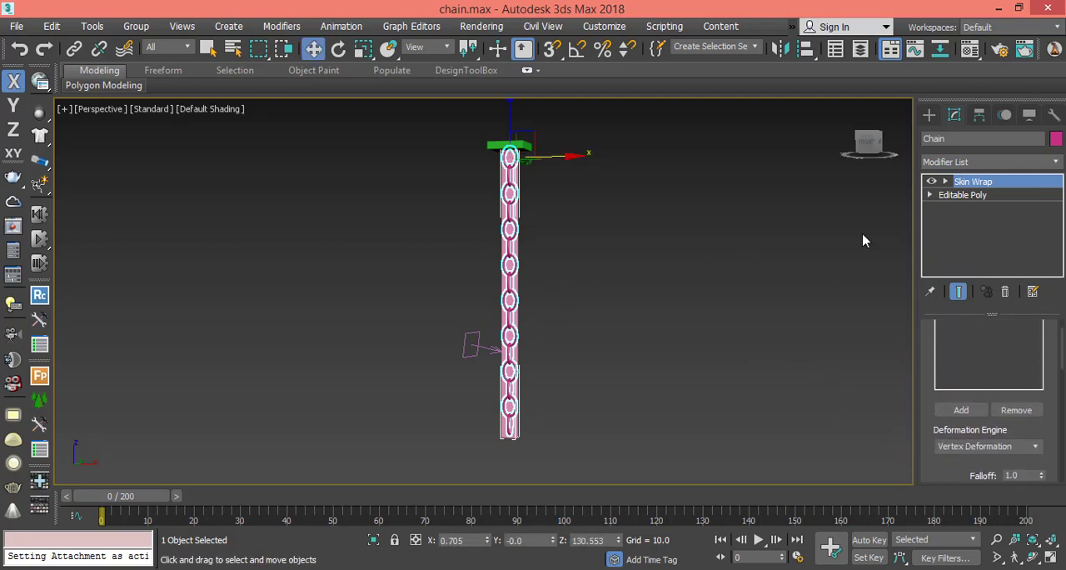
{"action": "left_click", "coordinate": [928, 116]}
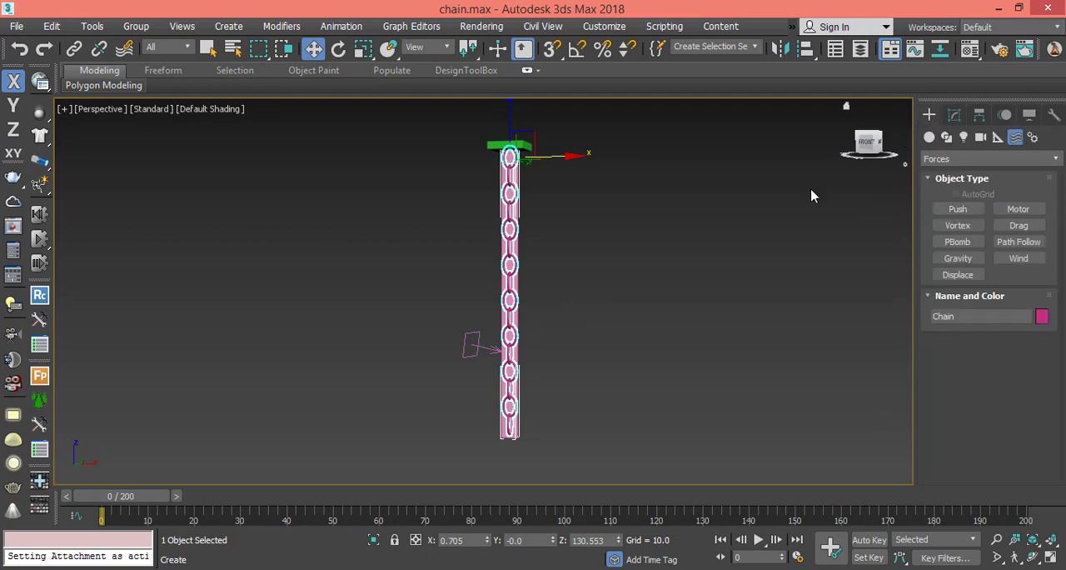
{"action": "right_click", "coordinate": [516, 312]}
{"action": "left_click", "coordinate": [535, 252]}
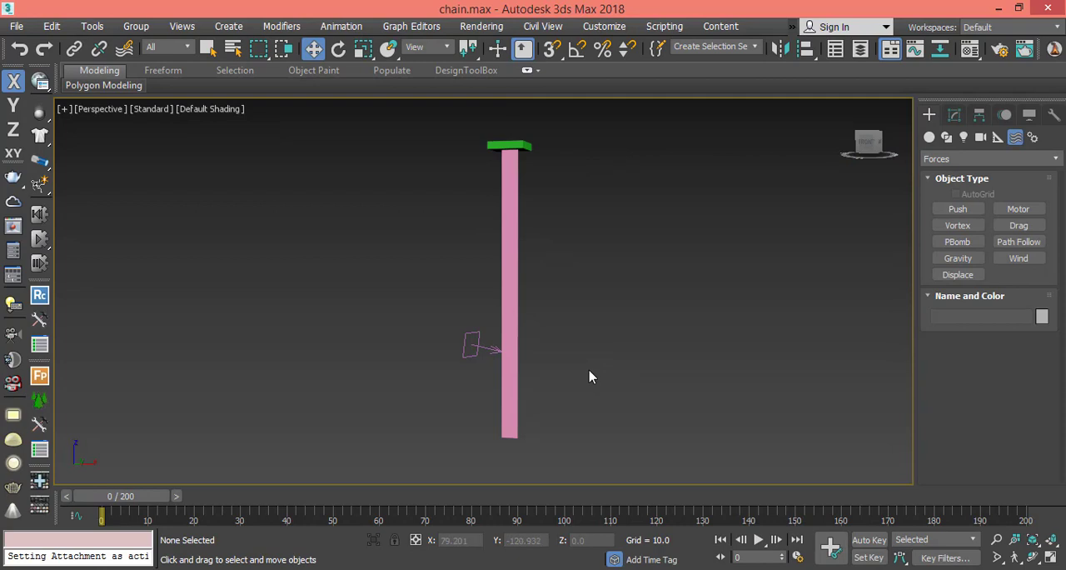
{"action": "key", "text": "ctrl+z"}
Hide the plane behind the chain so only the links and their support are displayed.
{"action": "left_click", "coordinate": [522, 319]}
{"action": "left_click", "coordinate": [514, 317]}
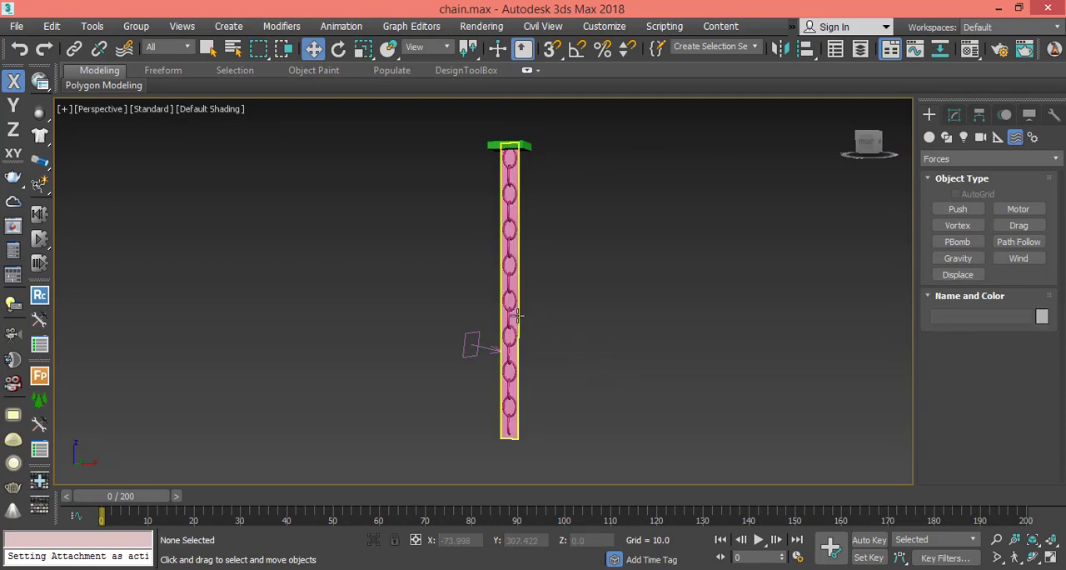
{"action": "right_click", "coordinate": [515, 315]}
{"action": "left_click", "coordinate": [566, 258]}
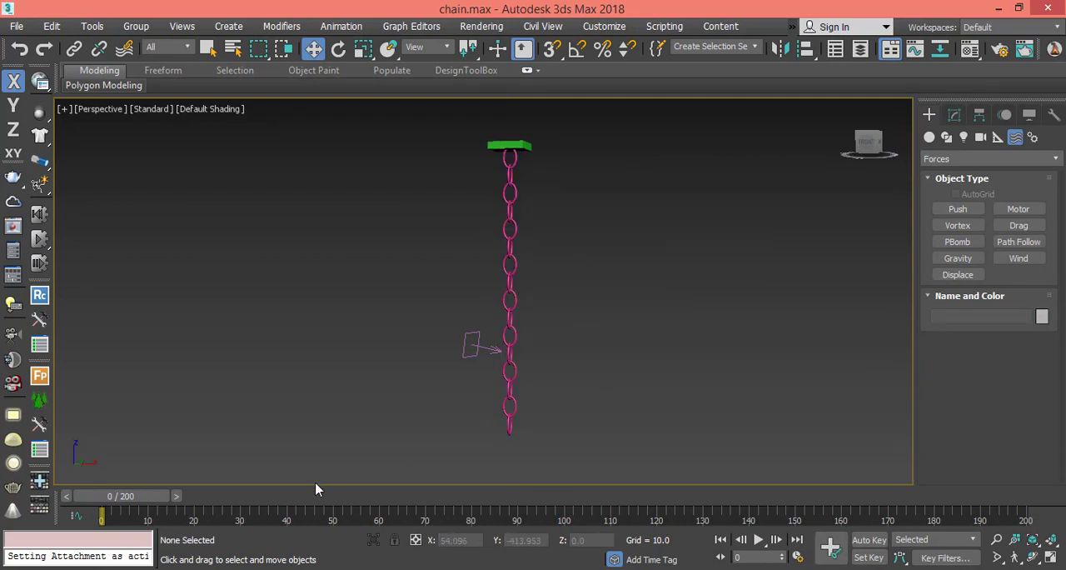
Scrub to frame 47, examine the link shapes up close, and return to frame 0.
{"action": "left_click_drag", "start_coordinate": [105, 499], "coordinate": [311, 500]}
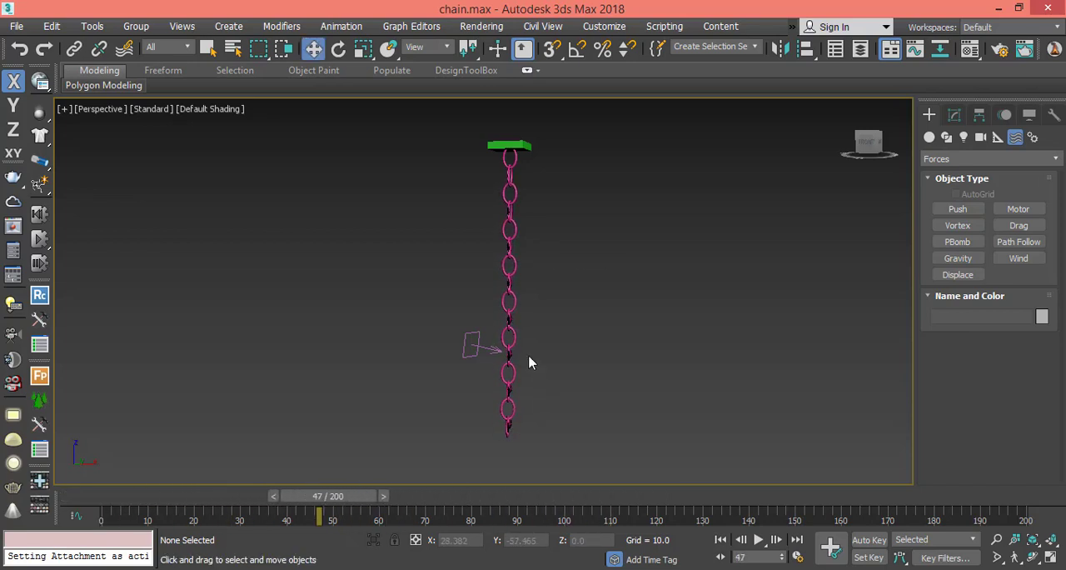
{"action": "scroll", "coordinate": [529, 362], "scroll_direction": "up", "scroll_amount": 2}
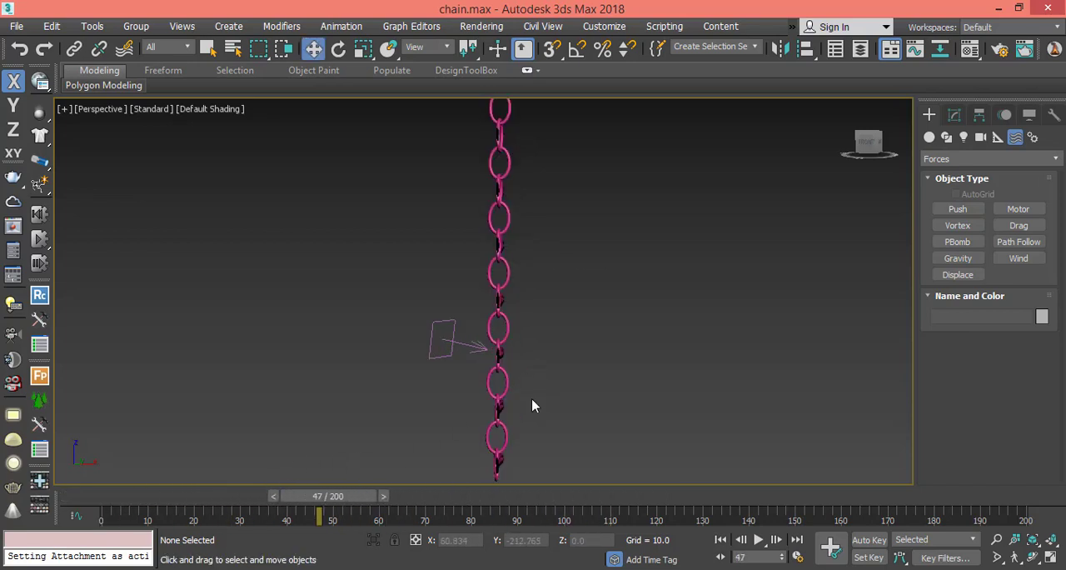
{"action": "scroll", "coordinate": [532, 396], "scroll_direction": "up", "scroll_amount": 2}
{"action": "left_click_drag", "start_coordinate": [333, 500], "coordinate": [100, 500]}
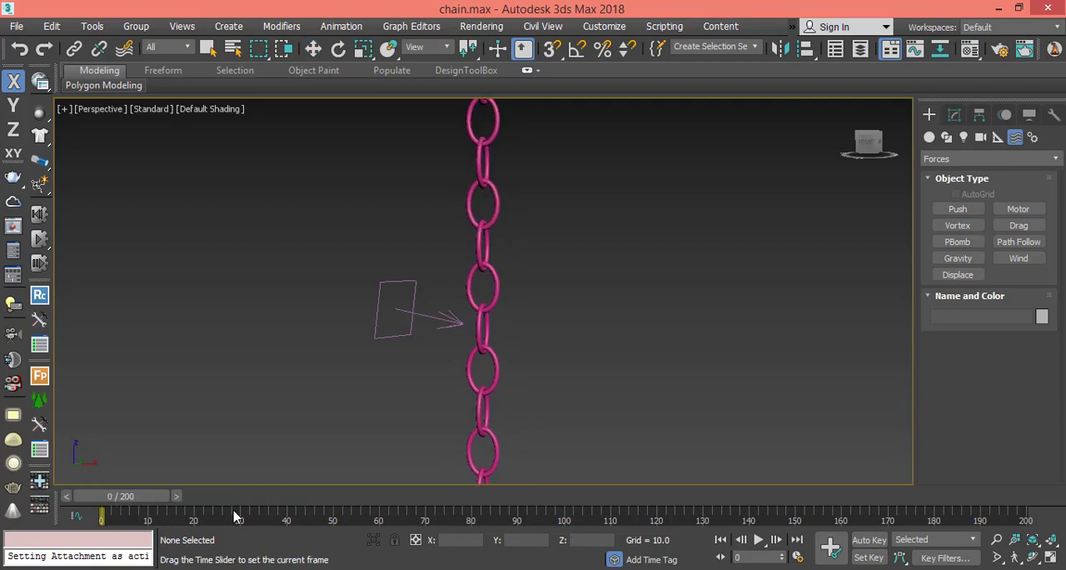
{"action": "left_click_drag", "start_coordinate": [235, 517], "coordinate": [109, 500]}
{"action": "key", "text": "w"}
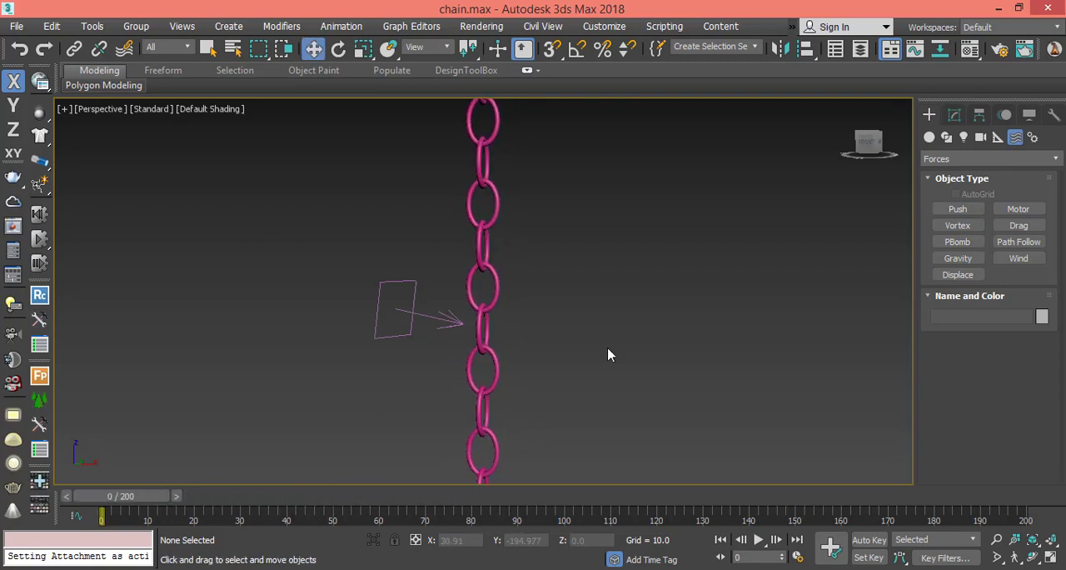
Select the chain and enable Weight All Points in its Skin Wrap parameters.
{"action": "left_click", "coordinate": [491, 363]}
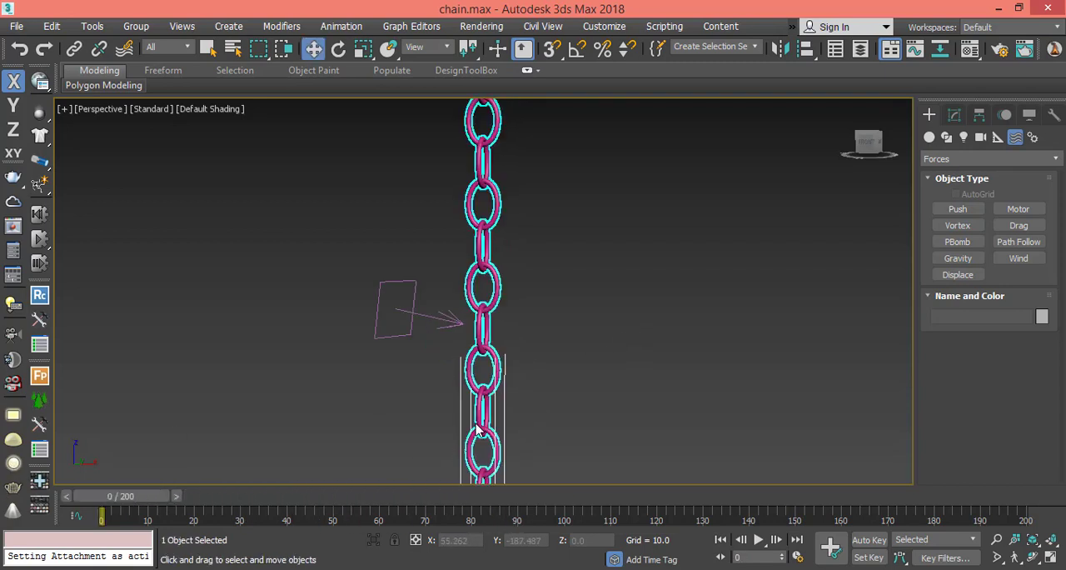
{"action": "left_click", "coordinate": [955, 114]}
{"action": "left_click_drag", "start_coordinate": [929, 454], "coordinate": [930, 206]}
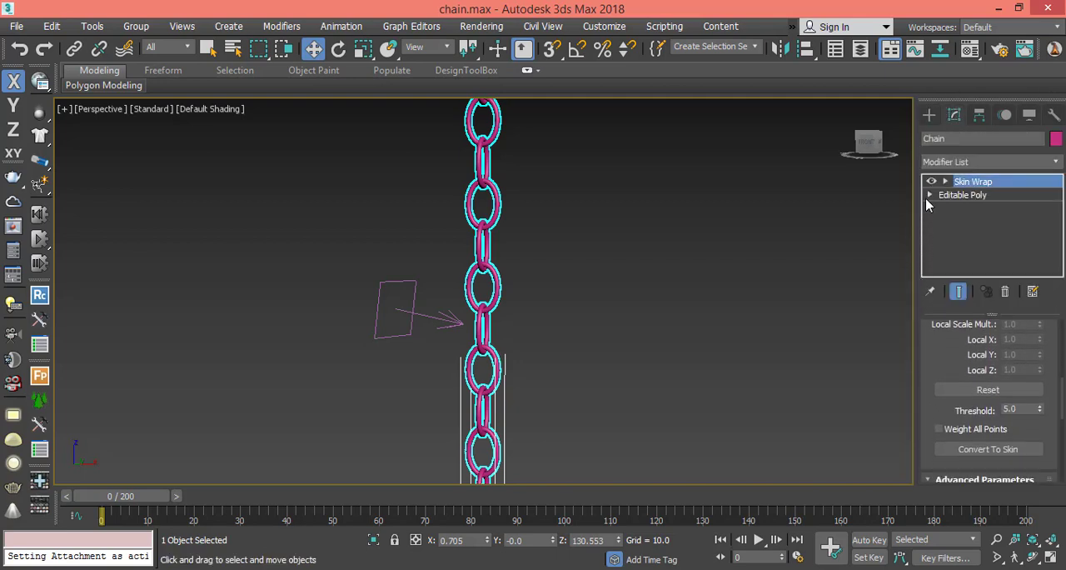
{"action": "left_click", "coordinate": [940, 429]}
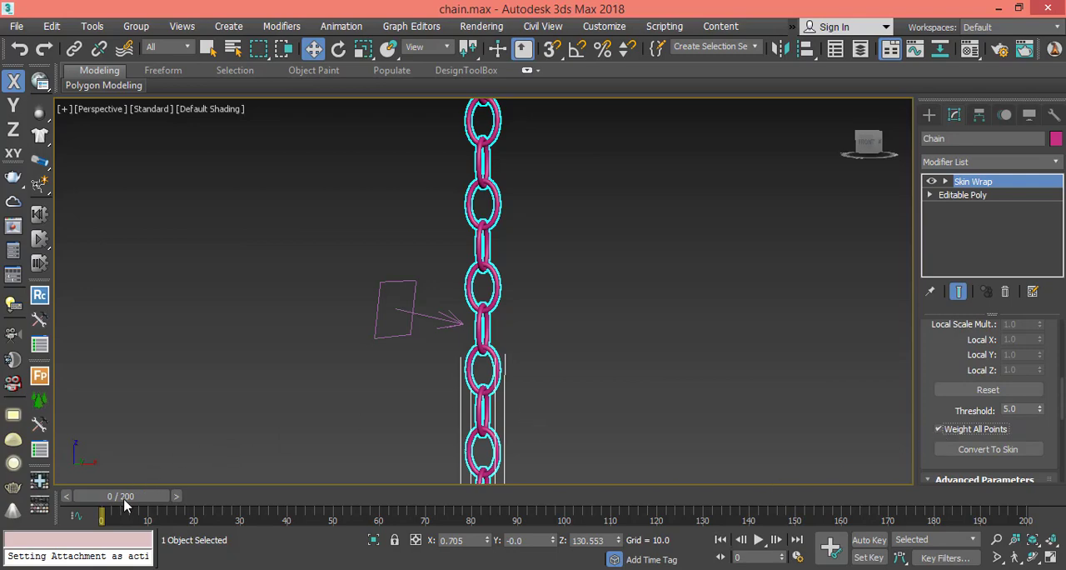
Scrub through the early frames to check the links, return to frame 0 and play the animation.
{"action": "mouse_move", "coordinate": [124, 502]}
{"action": "left_mouse_down"}
{"action": "mouse_move", "coordinate": [840, 498]}
{"action": "mouse_move", "coordinate": [572, 484]}
{"action": "mouse_move", "coordinate": [228, 431]}
{"action": "mouse_move", "coordinate": [107, 474]}
{"action": "mouse_move", "coordinate": [109, 499]}
{"action": "left_mouse_up"}
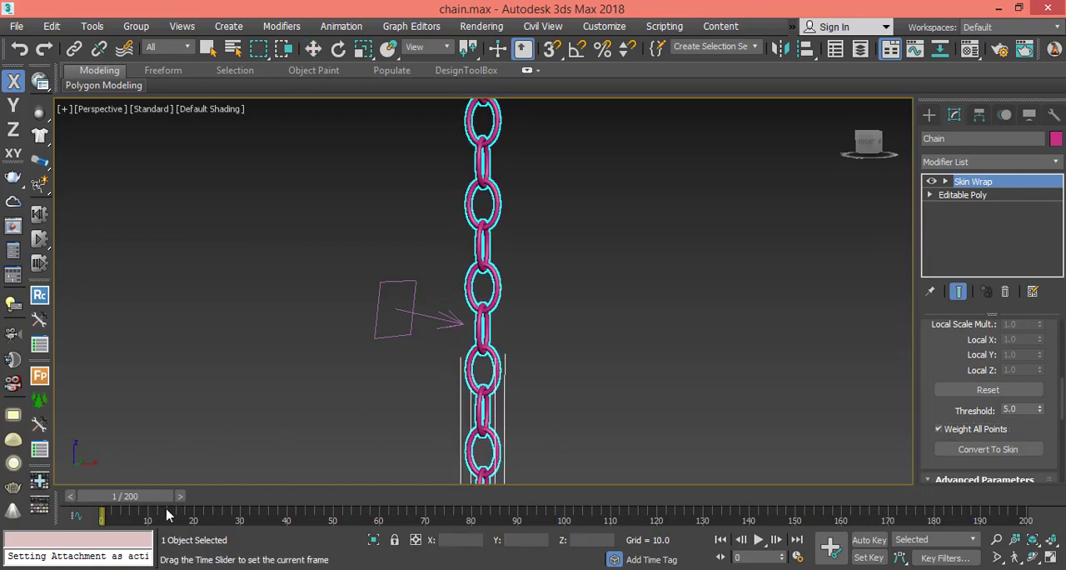
{"action": "left_click_drag", "start_coordinate": [166, 516], "coordinate": [192, 512]}
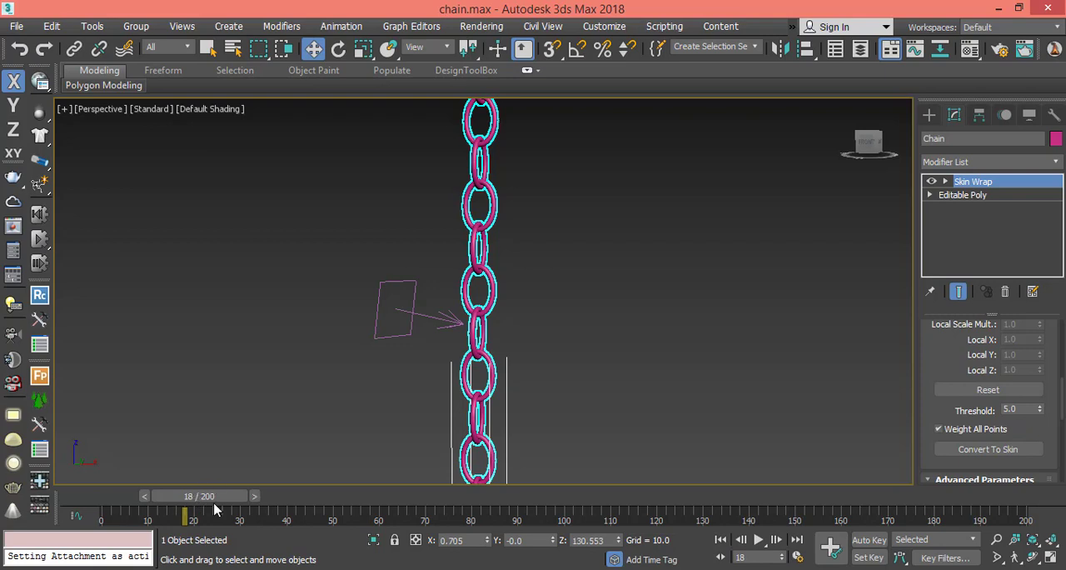
{"action": "left_click_drag", "start_coordinate": [214, 498], "coordinate": [89, 499]}
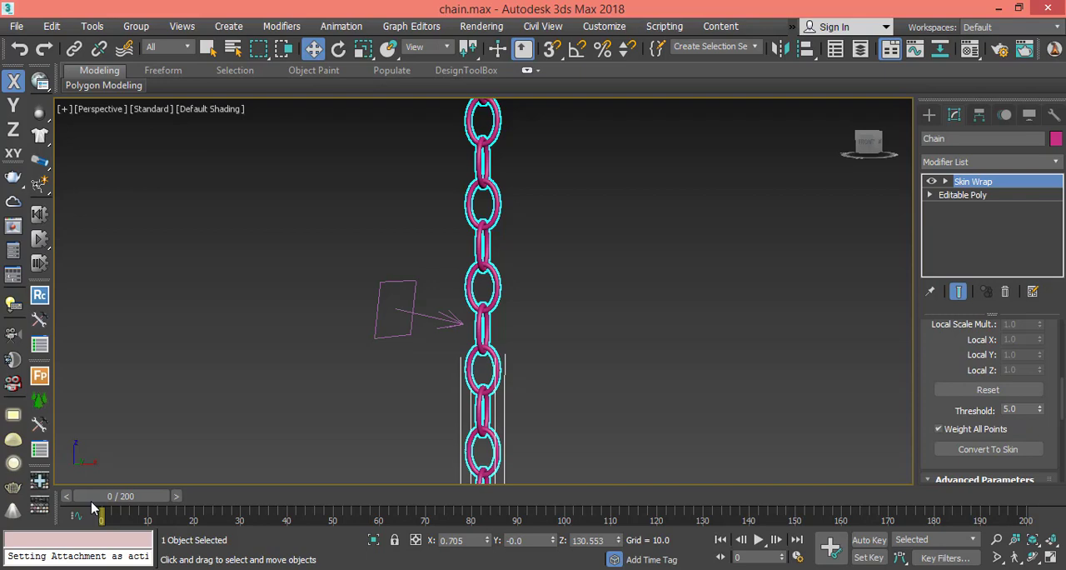
{"action": "key", "text": "/"}
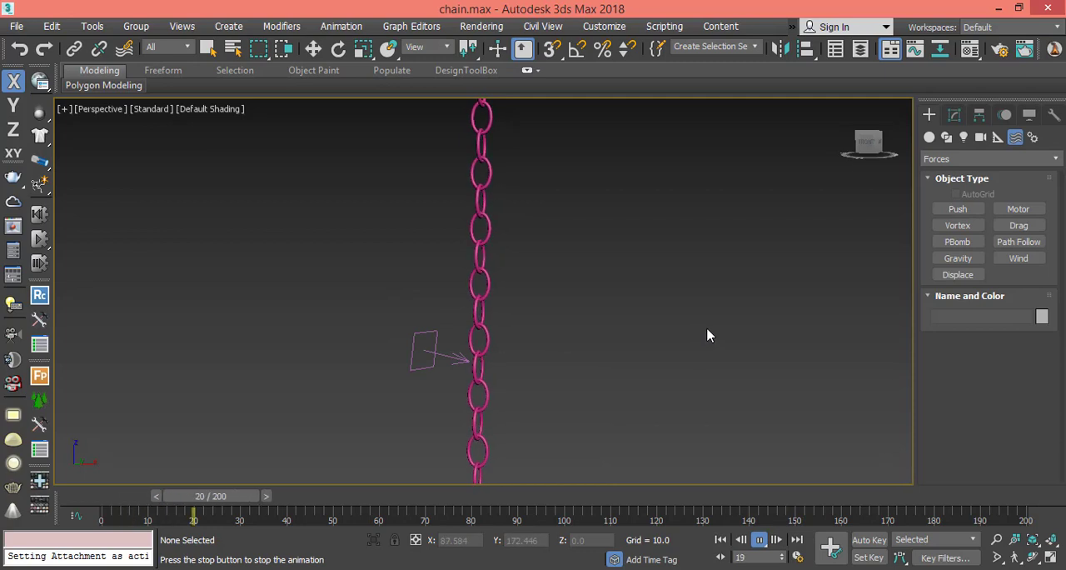